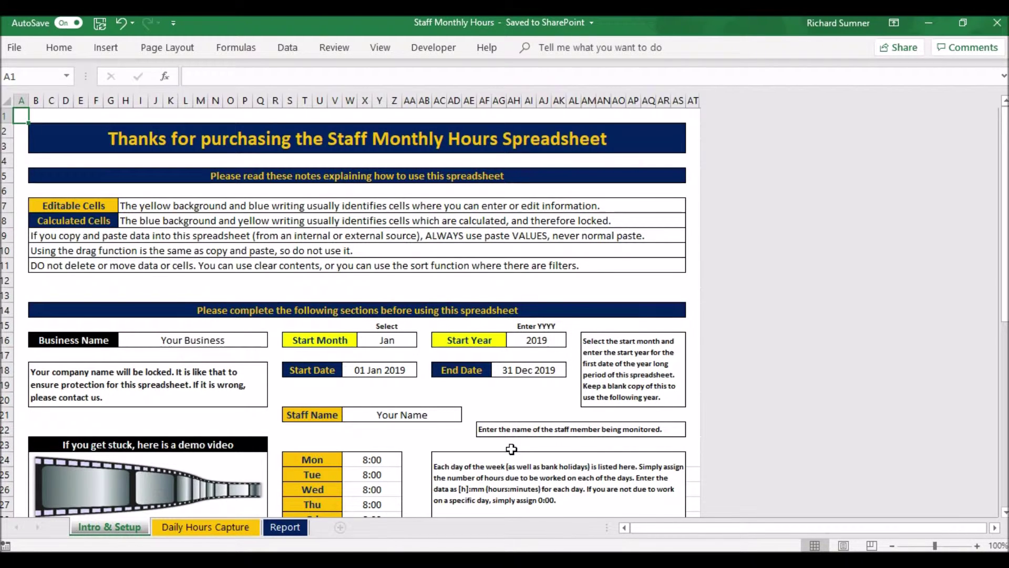
Step: Clear the Start Month cell on the setup sheet and select Jan as the start month again
scroll(512, 449, "down", 1)
scroll(511, 448, "down", 1)
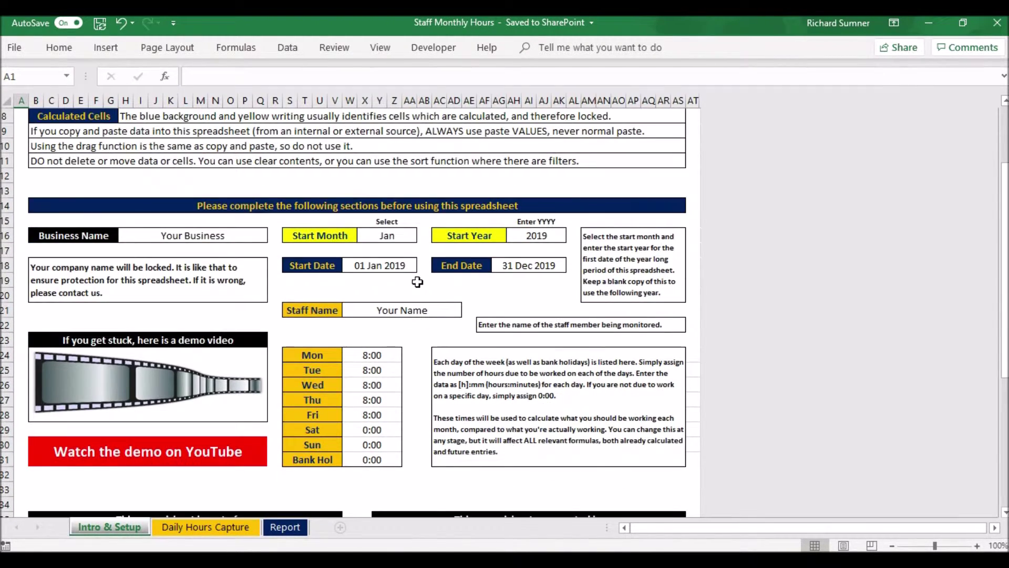
left_click(395, 242)
key("BackSpace")
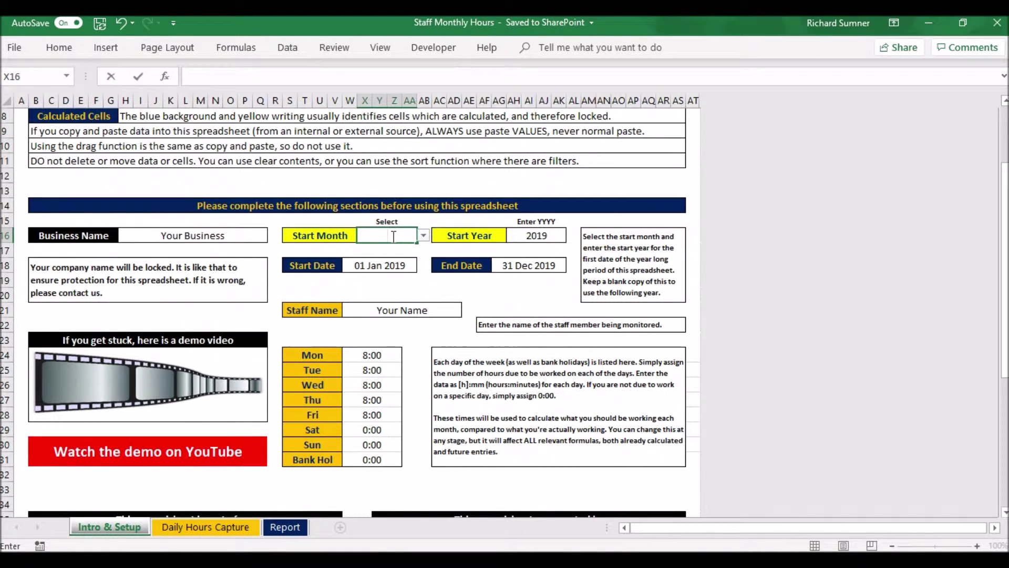
key("Return")
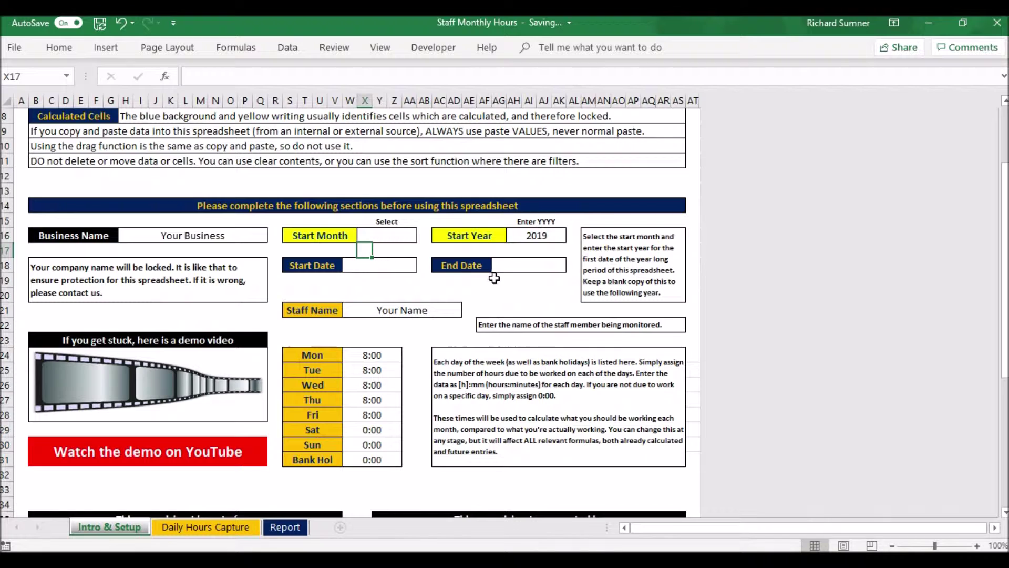
left_click(398, 238)
left_click(423, 236)
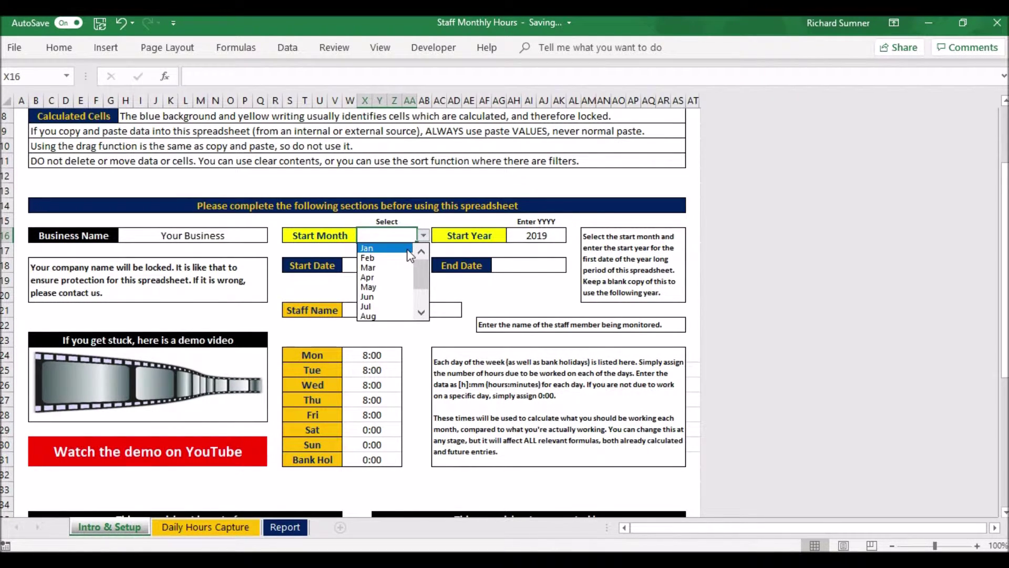
left_click(408, 249)
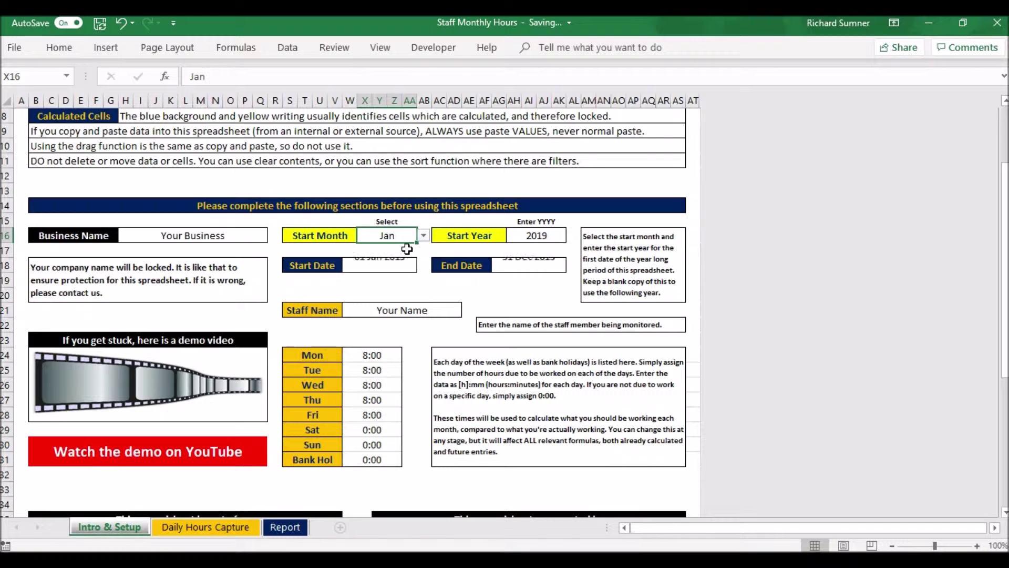
Step: Change the Start Month on the setup sheet to Feb
left_click(540, 236)
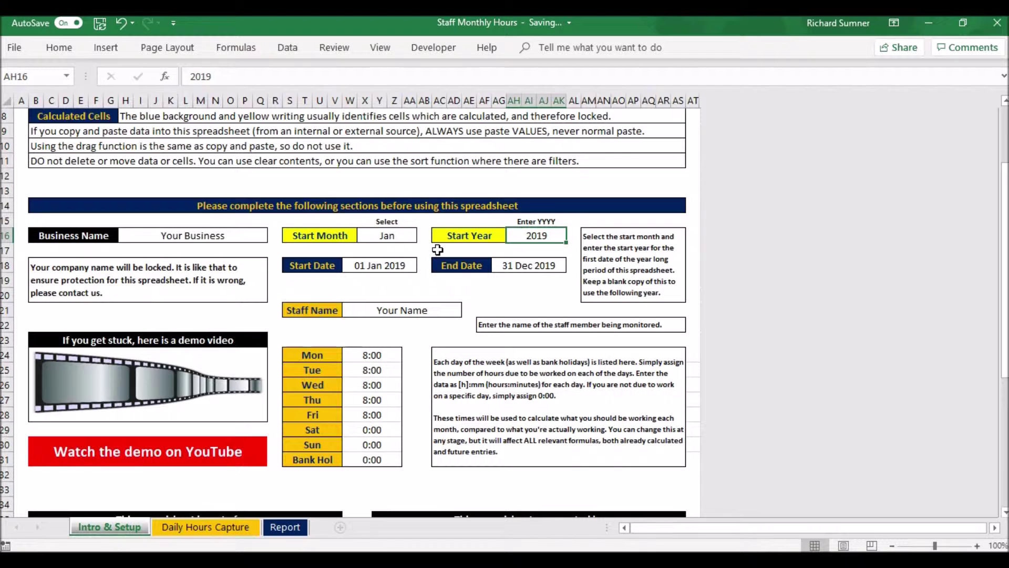
left_click(403, 240)
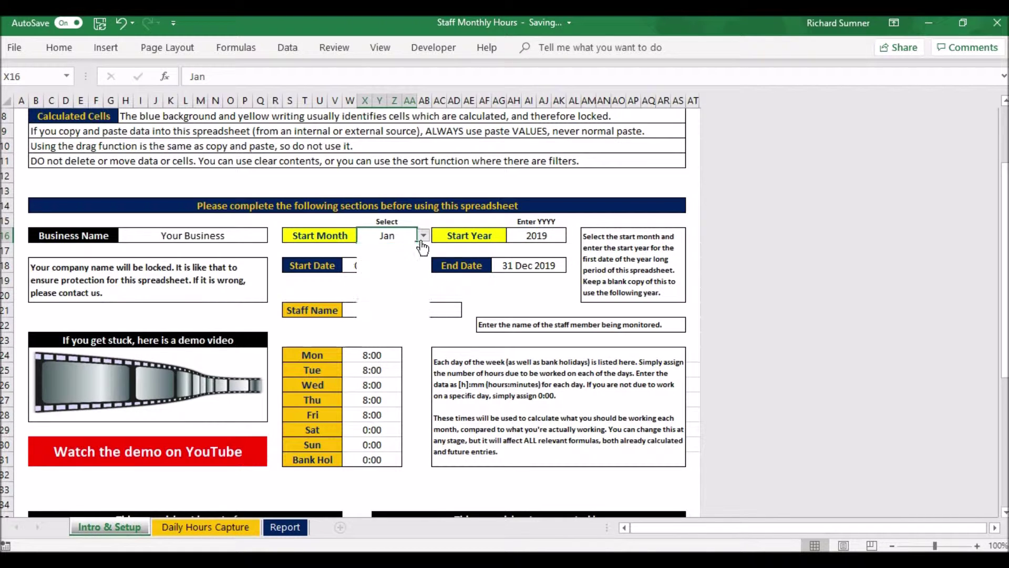
left_click(423, 235)
key("Up")
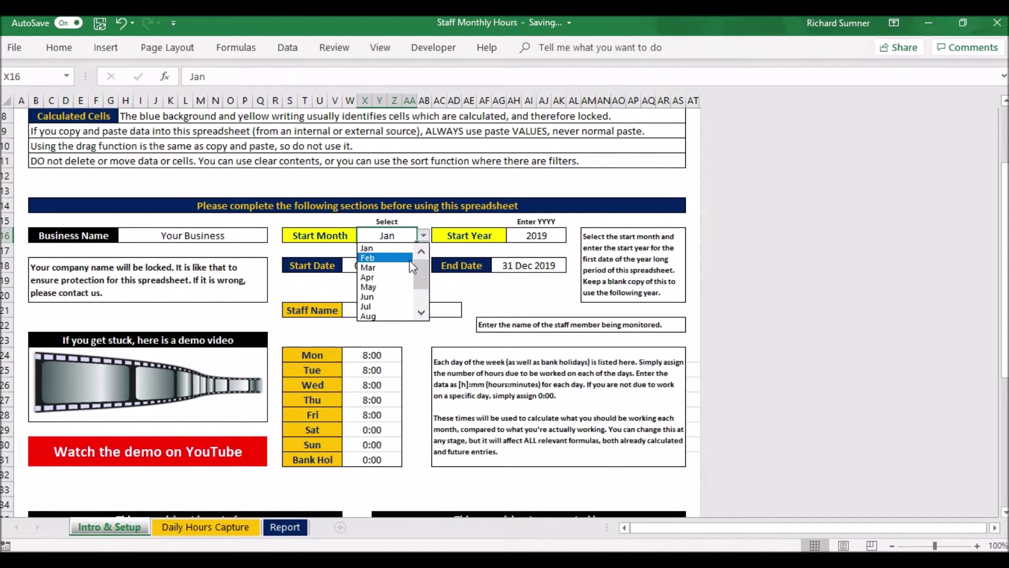
key("Return")
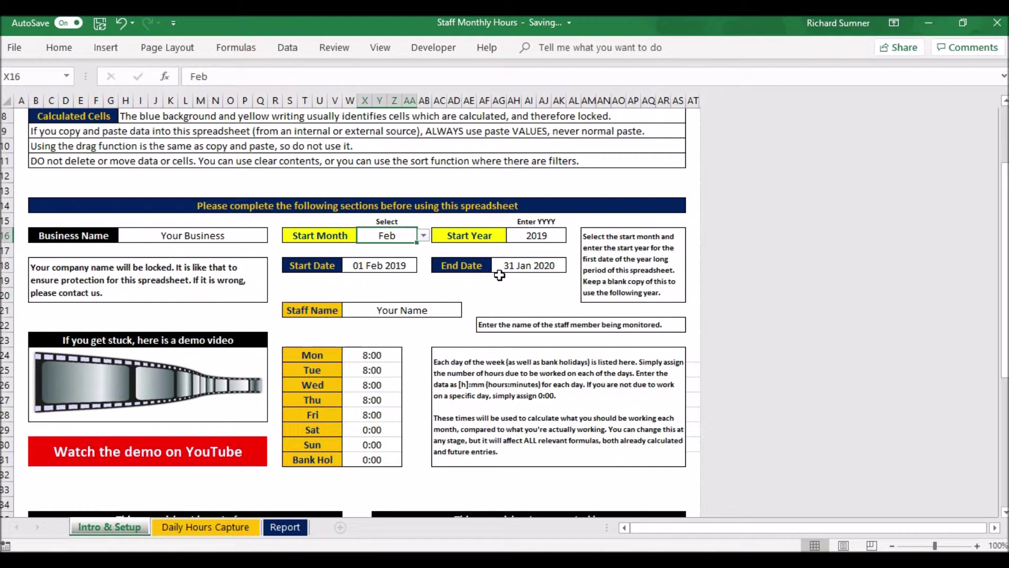
Step: Set the Start Month back to Jan
left_click(423, 236)
left_click_drag(420, 266, 421, 259)
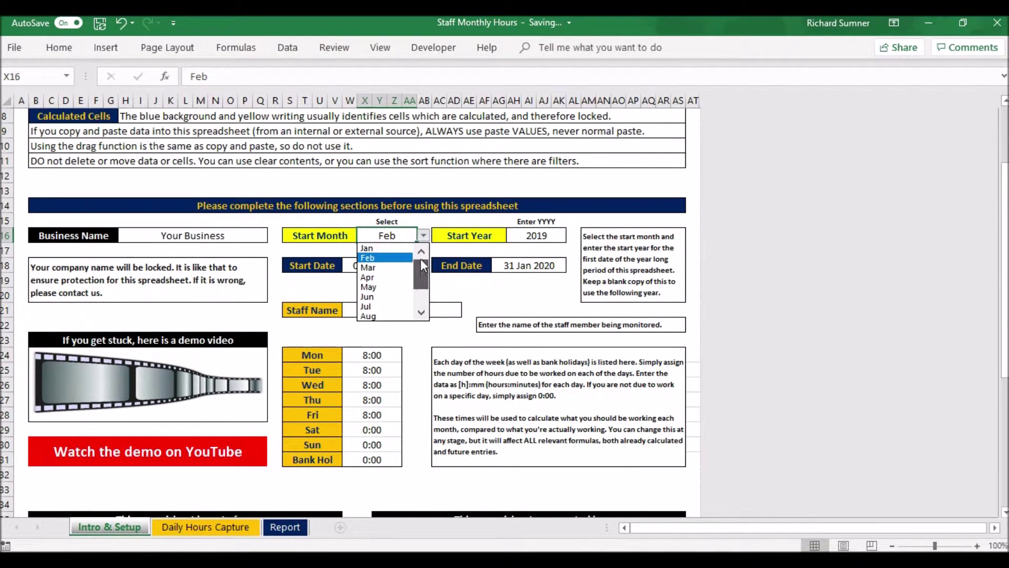
left_click(394, 249)
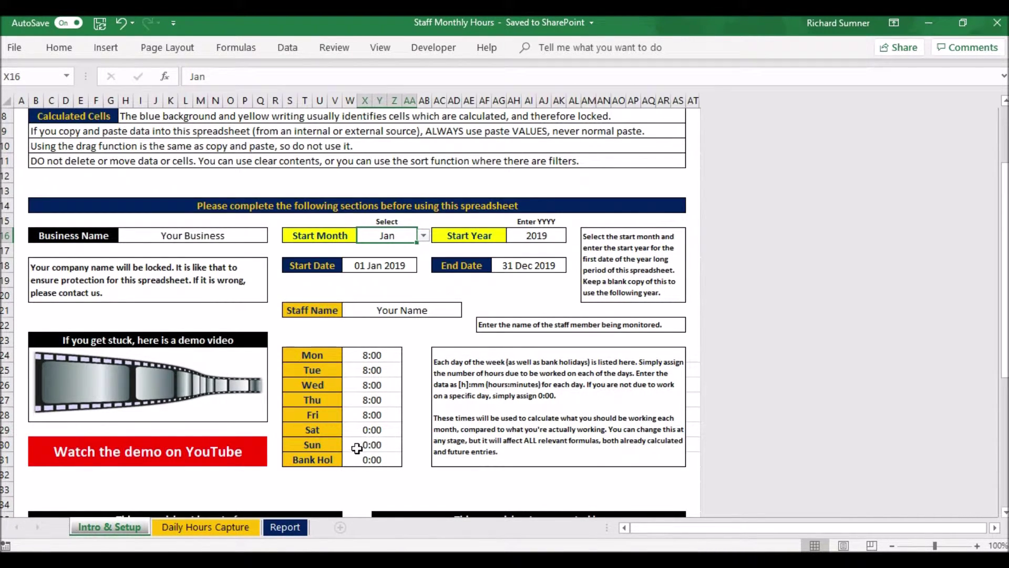
Step: Try entering Monday's daily hours as a plain 8 in the weekday hours table
left_click(383, 356)
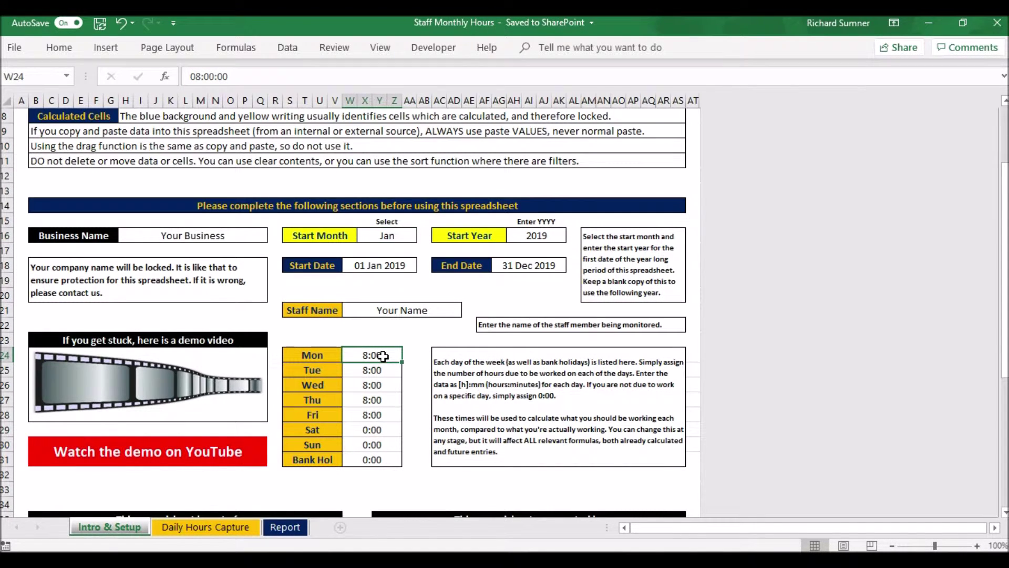
type("8")
key("Return")
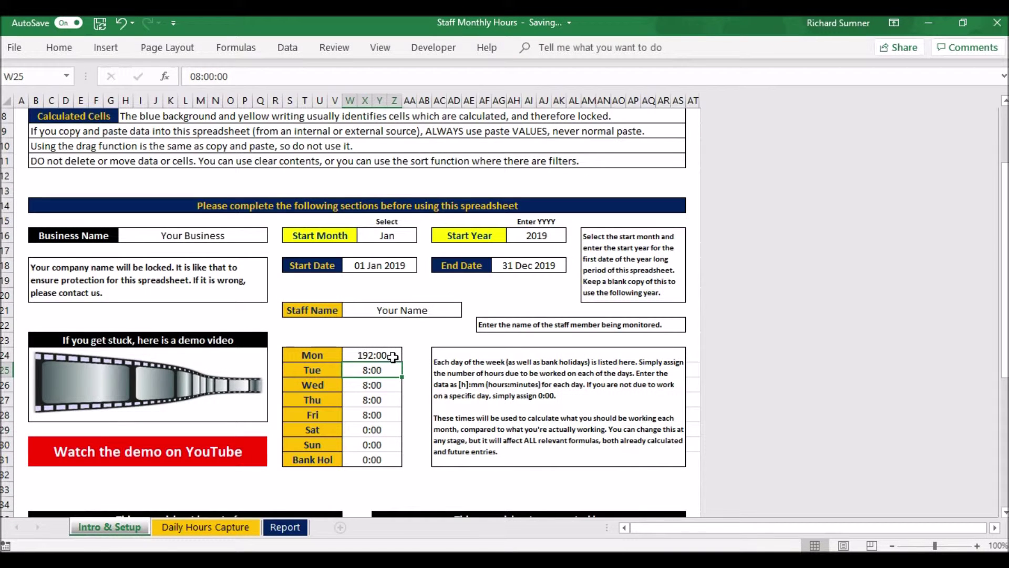
Step: Set Monday's daily hours to 8:00 in hours:minutes format
left_click(393, 357)
type("8")
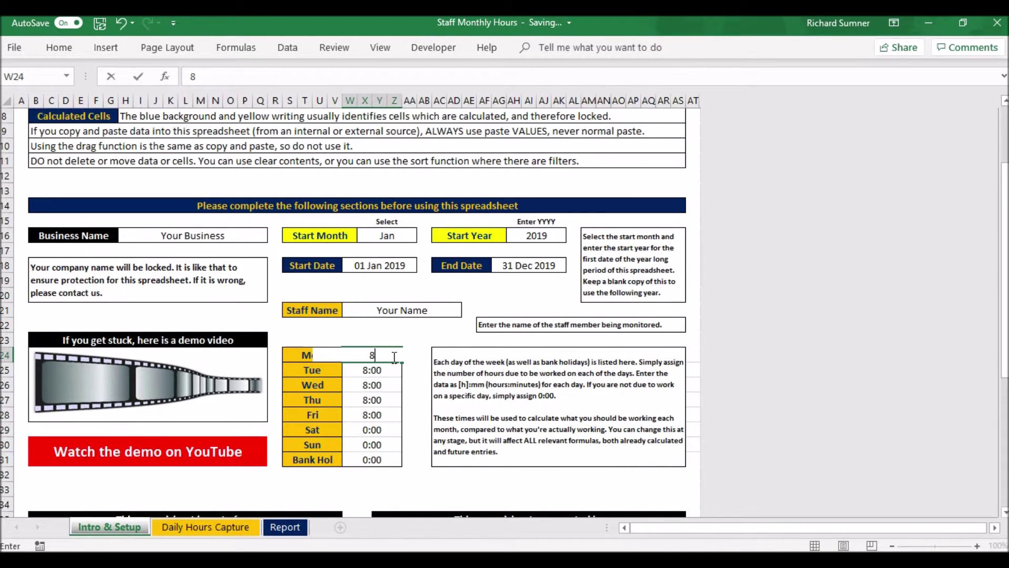
type(":00")
key("Return")
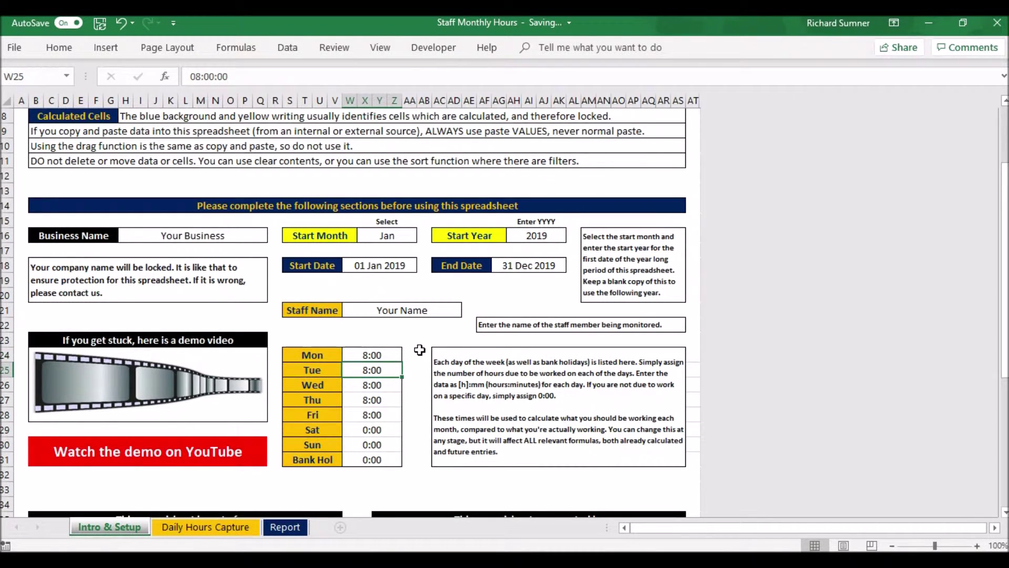
key("Return")
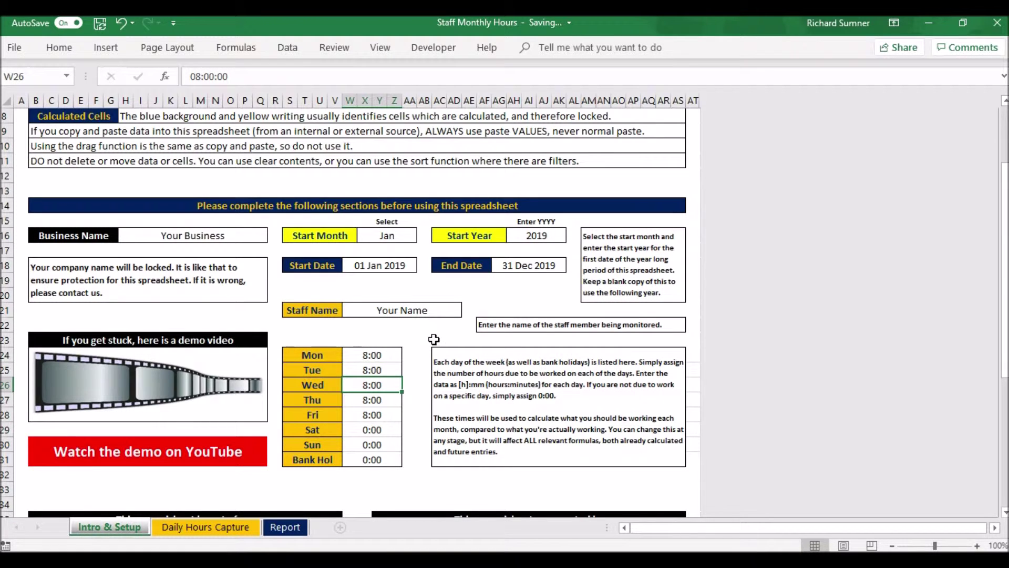
Step: Try entering Monday's daily hours with a decimal point as 8.00
left_click(396, 351)
double_click(395, 351)
type("8.00")
key("ctrl+Return")
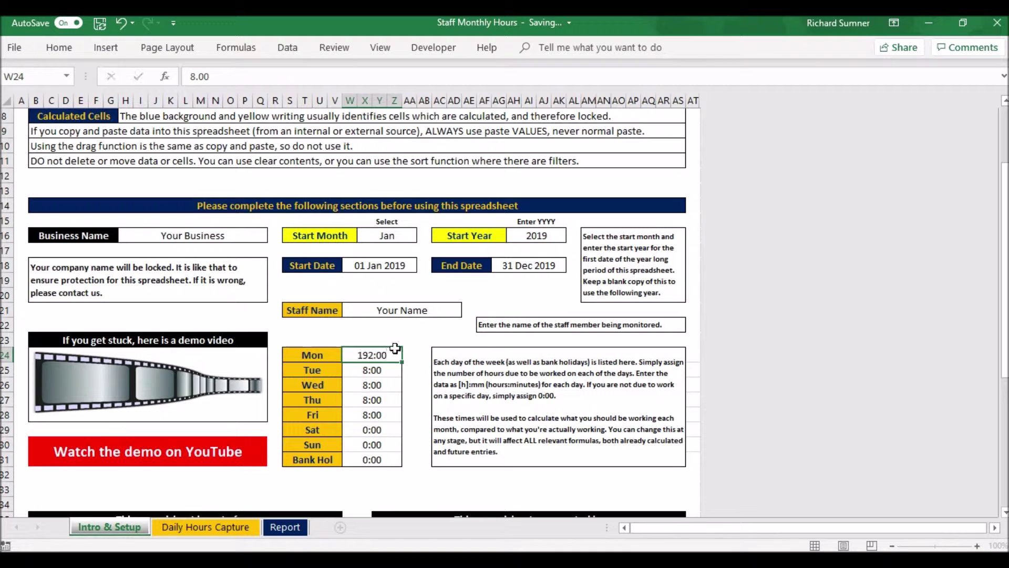
key("Return")
Step: Correct Monday's daily hours to 8:00 with a colon
left_click(396, 351)
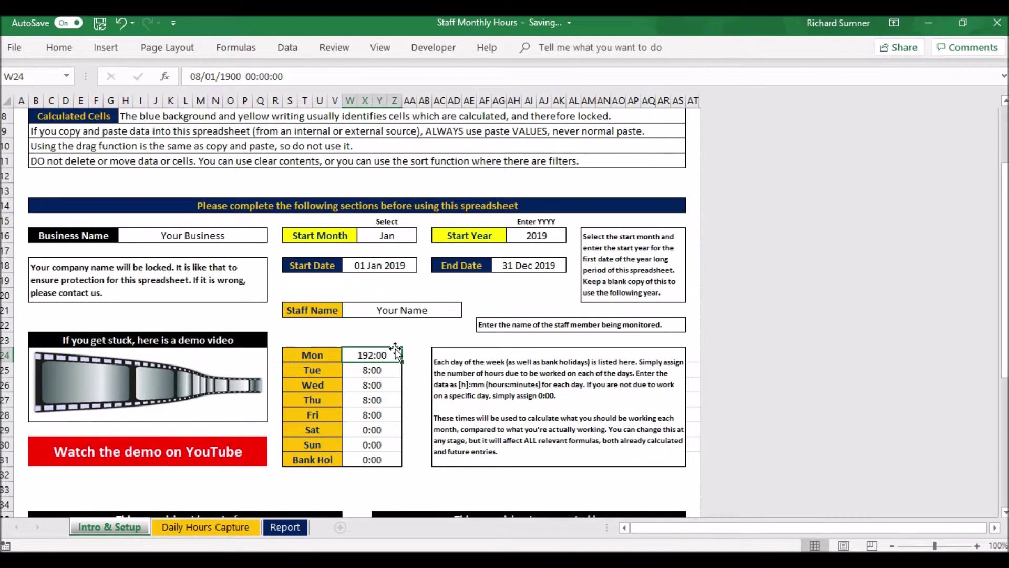
type("8:00")
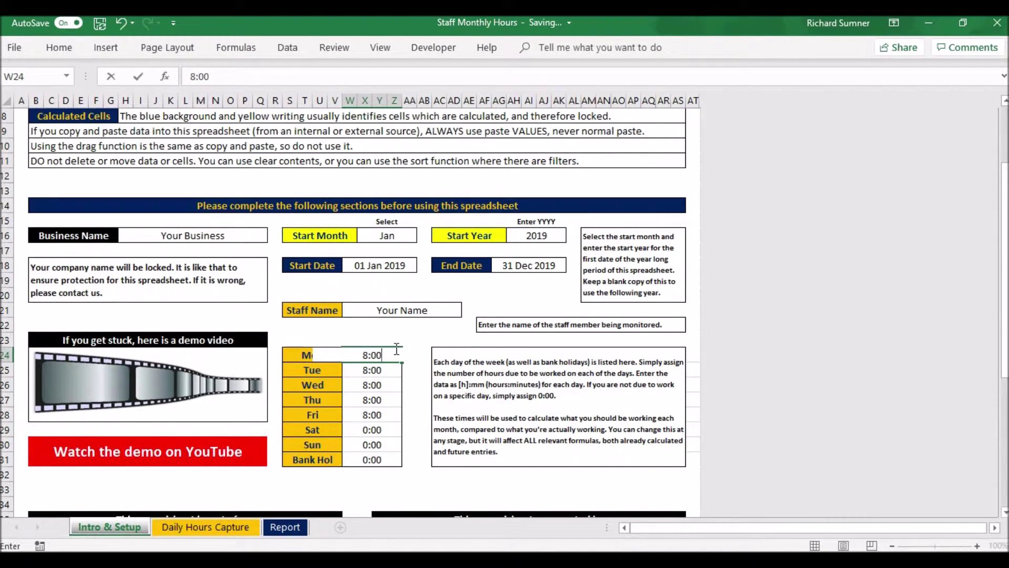
key("Return")
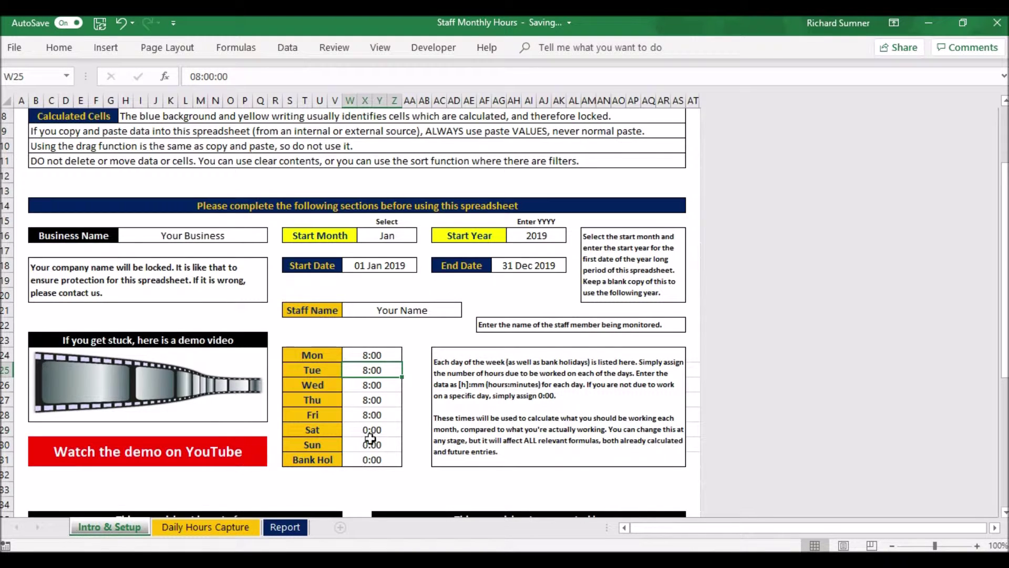
left_click(389, 468)
key("Left")
key("Left")
key("Left")
key("Left")
key("Left")
key("Left")
key("Left")
key("Left")
key("Left")
key("Left")
key("Left")
key("Left")
key("Left")
key("Left")
key("Left")
key("Left")
key("Left")
key("Left")
key("Left")
key("Left")
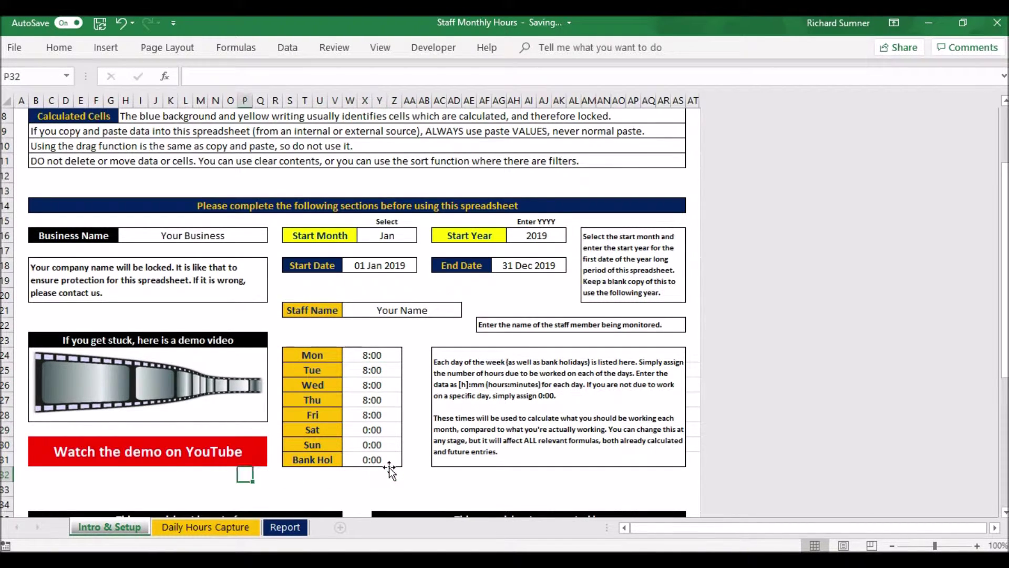
Step: Open the Daily Hours Capture sheet and go through the 01 Jan 2019 row from Start Time to Expected Time
key("ctrl+Home")
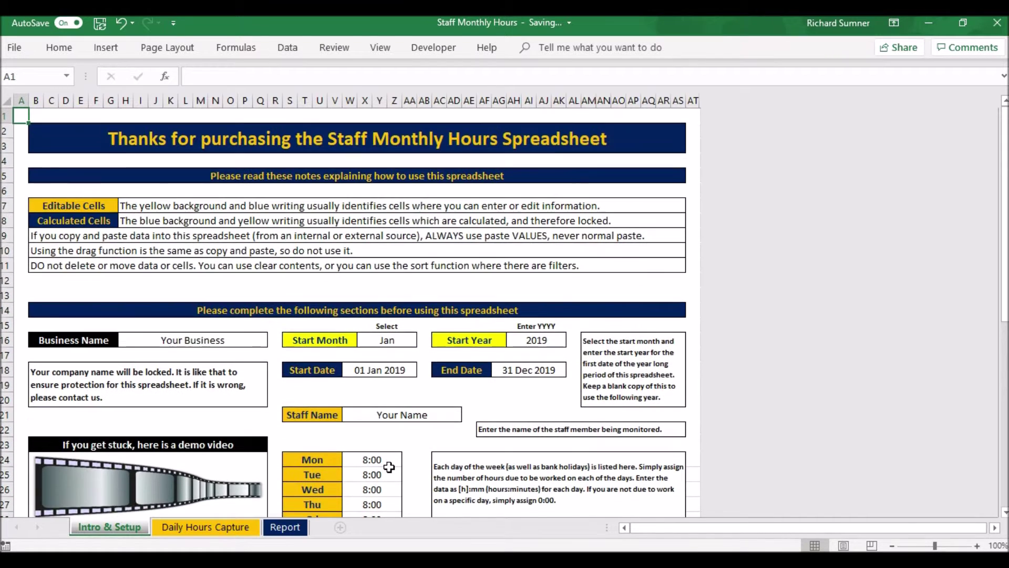
key("ctrl+Page_Down")
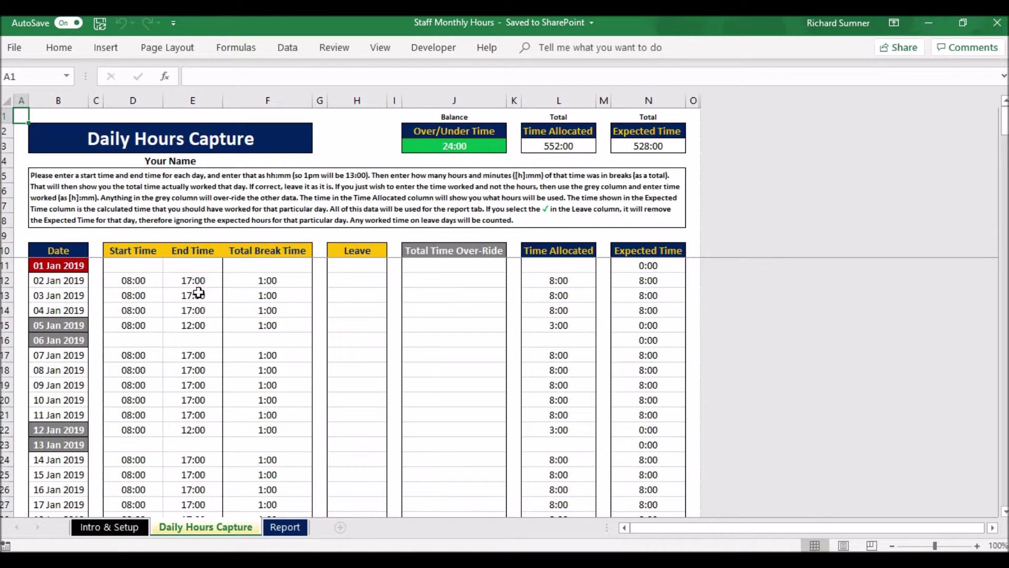
left_click(144, 266)
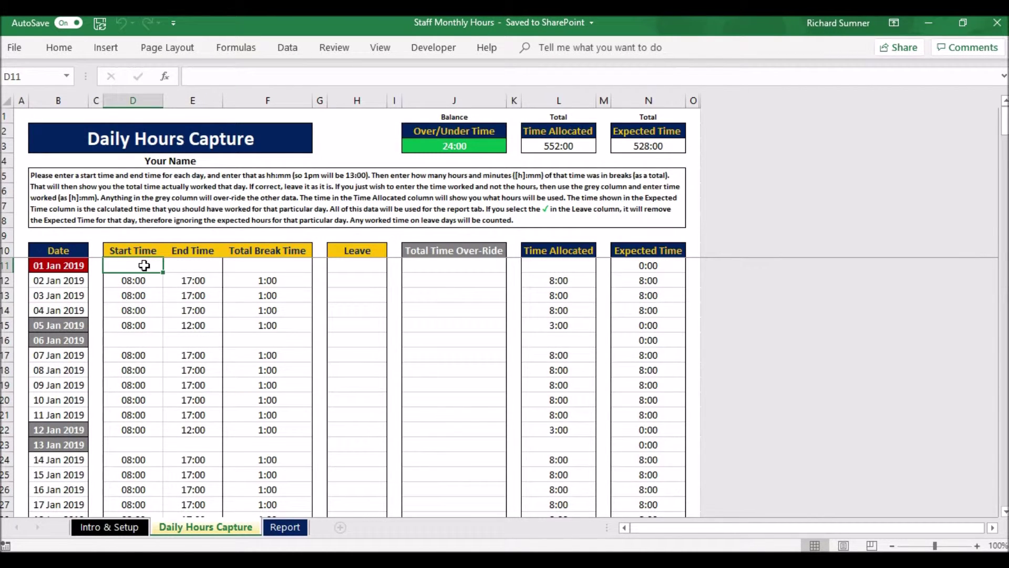
key("Tab")
key("Tab")
key("Tab")
key("Tab")
key("Tab")
key("Tab")
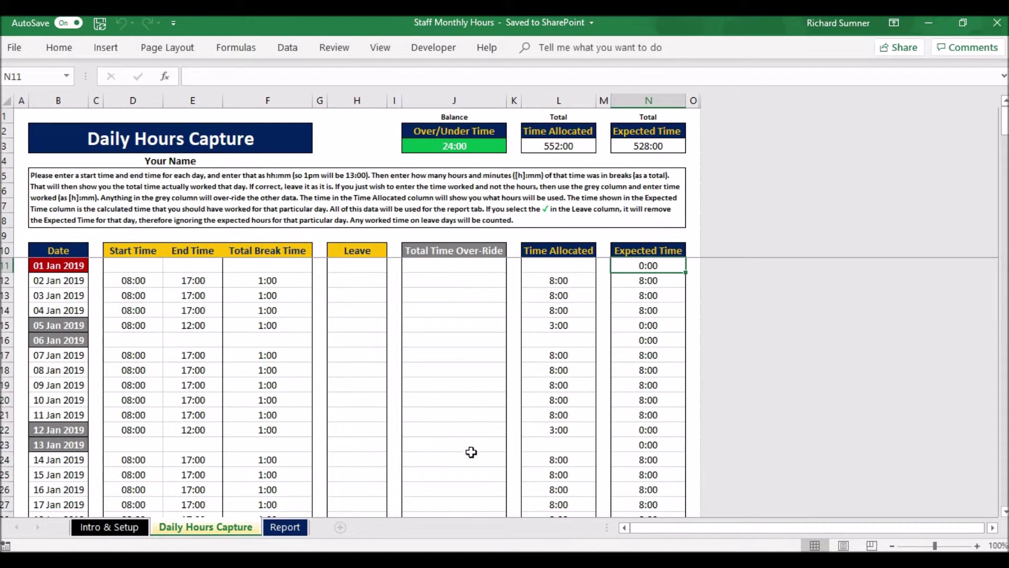
Step: Examine the start time, end time and total break time recorded for 02 Jan 2019
left_click(143, 282)
key("Right")
key("Right")
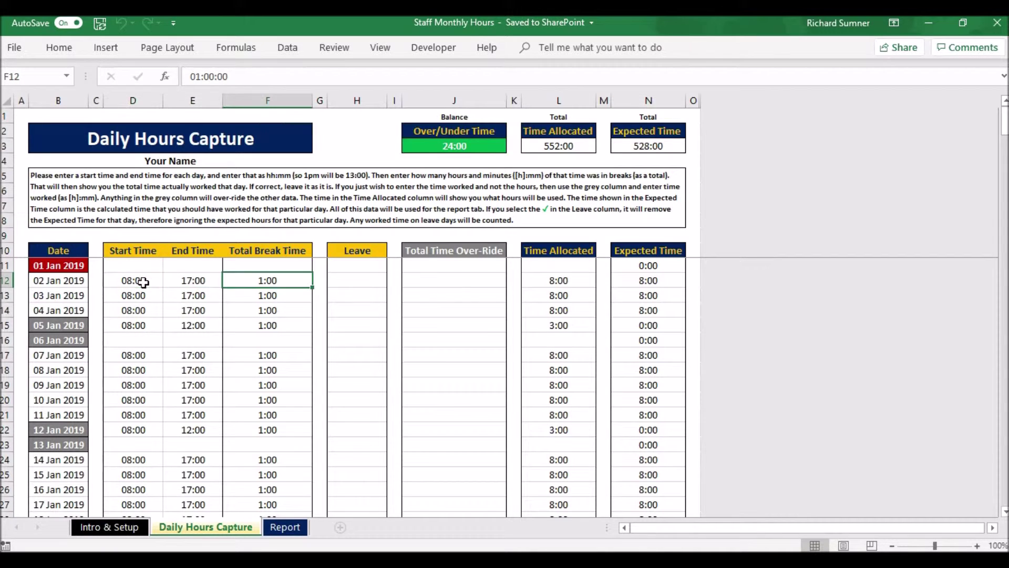
key("Left")
key("Right")
left_click(135, 280)
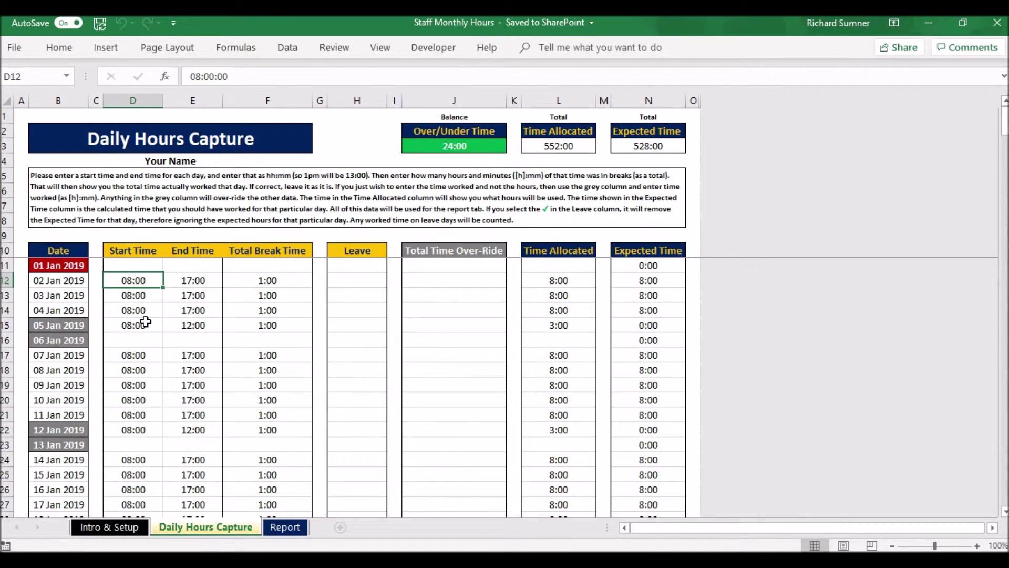
left_click(197, 283)
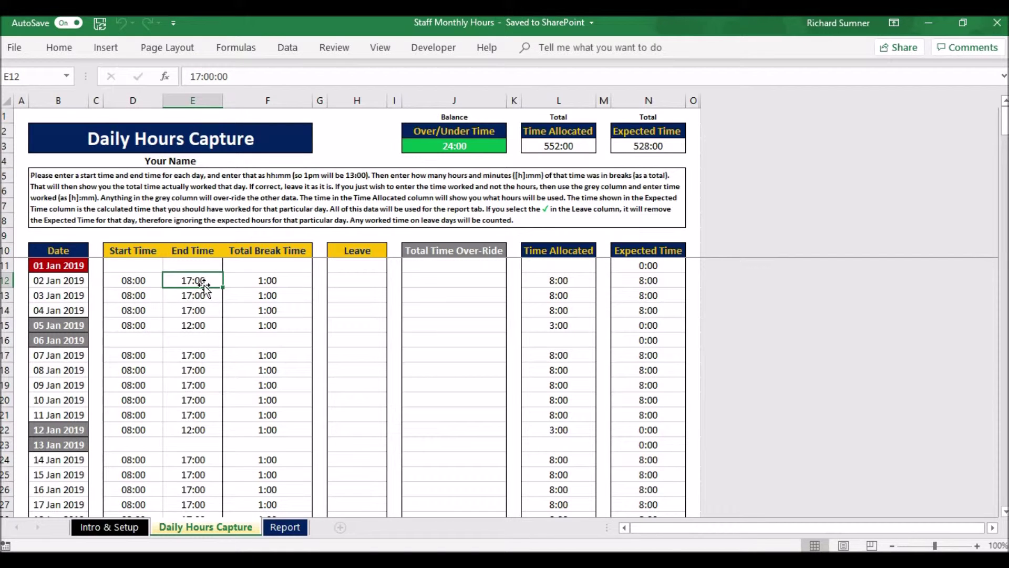
left_click(147, 282)
left_click(176, 283)
Step: Re-enter the 02 Jan 2019 start time as 08:00 and try overwriting it with a plain 8
left_click(155, 284)
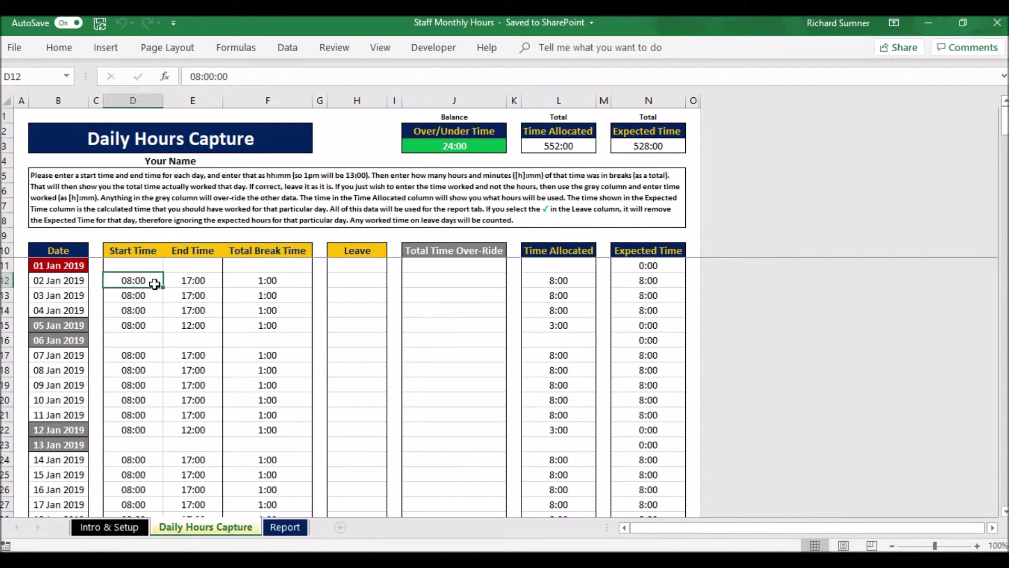
type("08:00")
key("ctrl+Return")
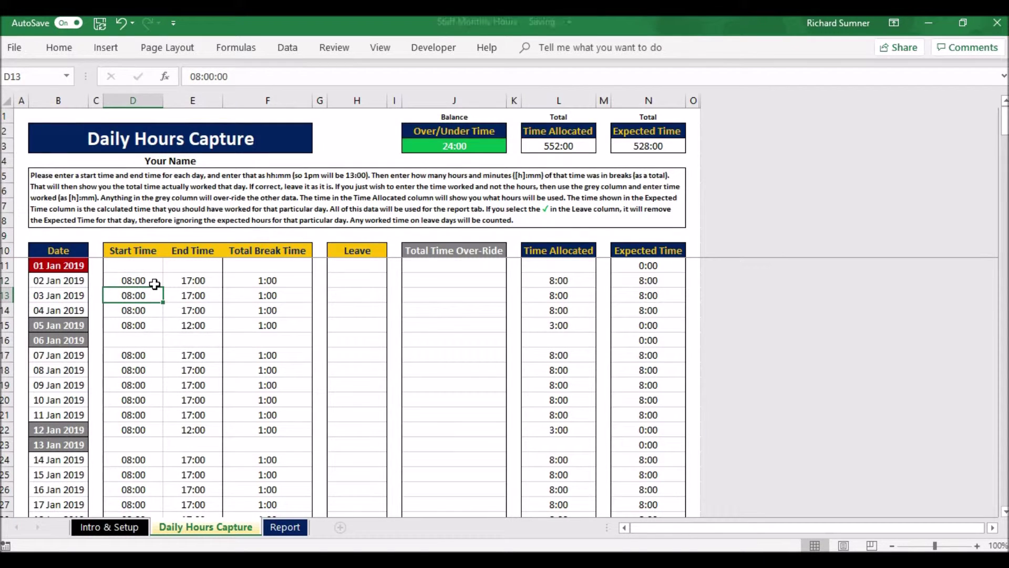
type("0")
key("Return")
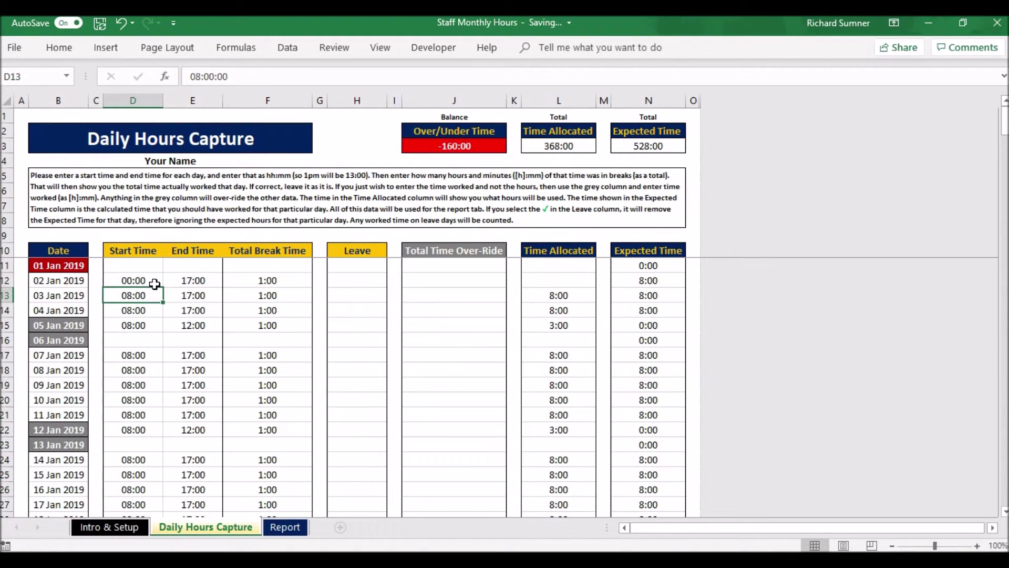
Step: Set the start time for 02 Jan 2019 to 8:00
left_click(154, 284)
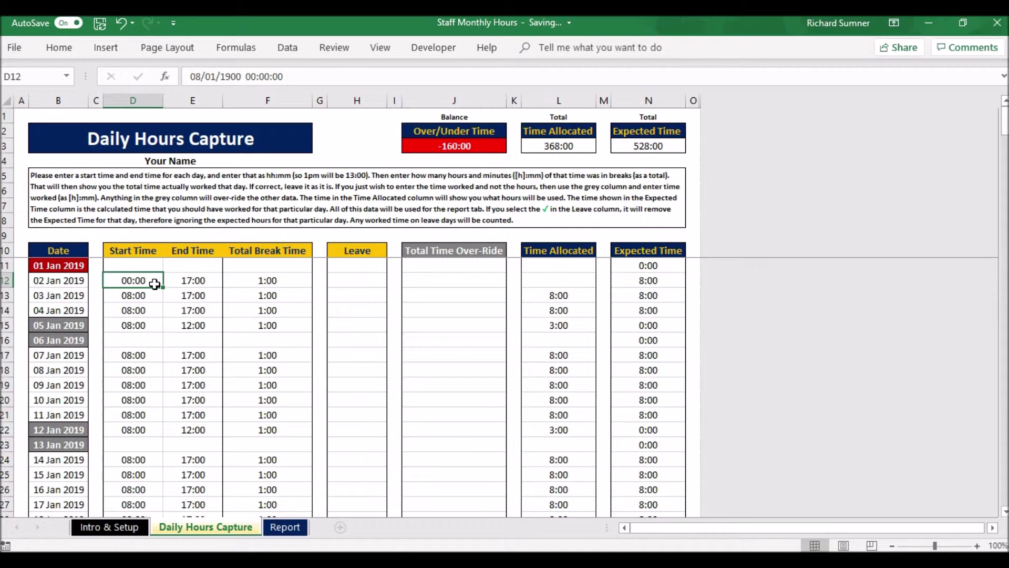
type("8:00")
key("Return")
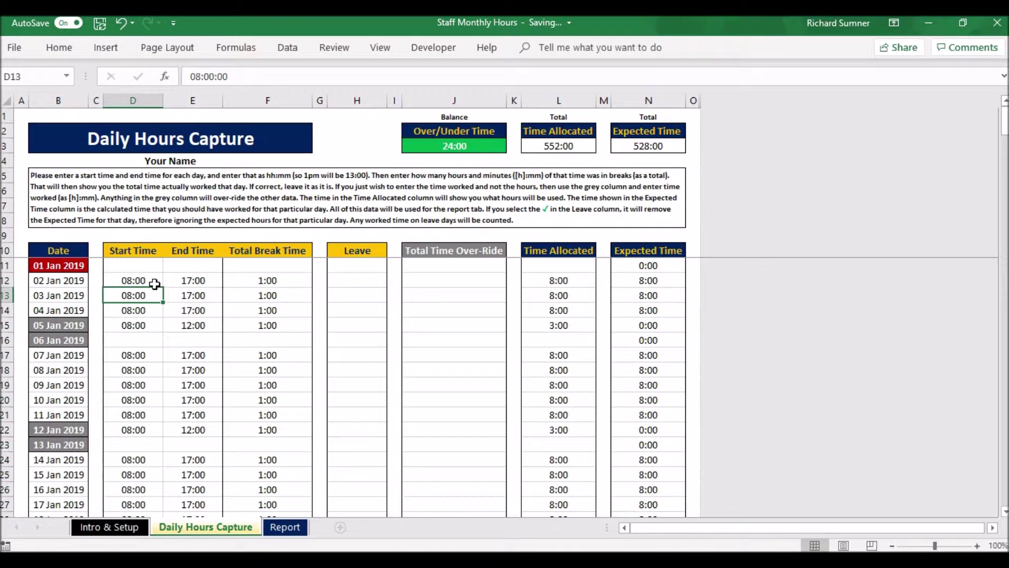
Step: Review the end time for 02 Jan 2019 and the total break times from 02 to 08 Jan 2019
left_click(155, 284)
key("Right")
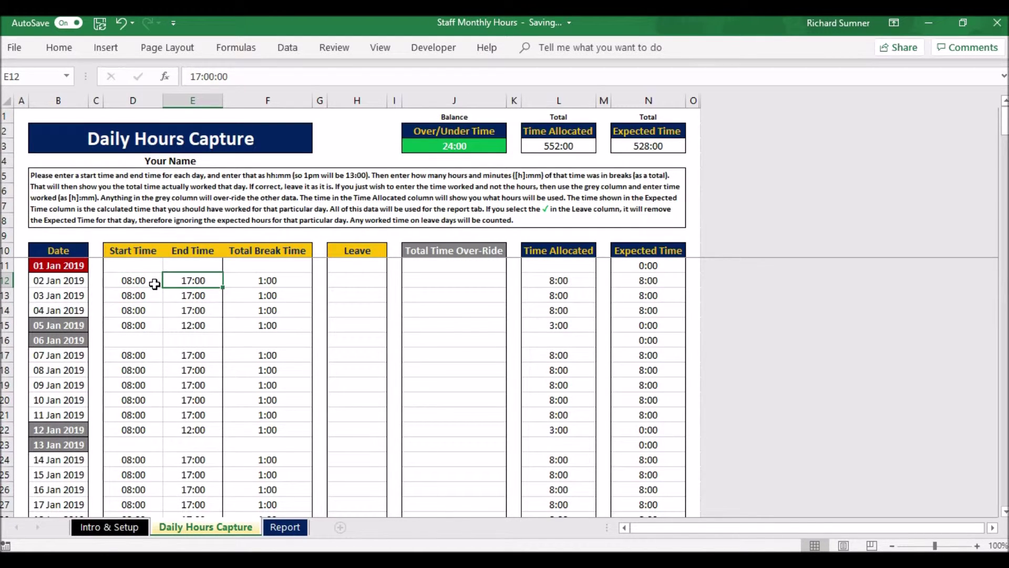
key("Right")
key("Down")
key("Down")
key("Down")
key("Down")
key("Down")
key("Down")
key("Up")
key("Up")
key("Up")
key("Up")
key("Up")
key("Up")
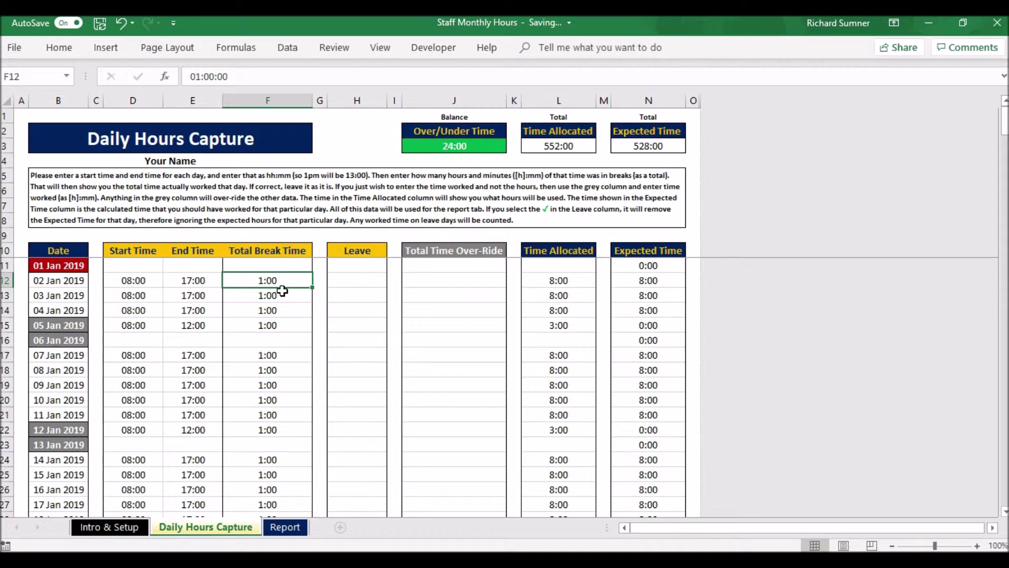
Step: Try total break times of 0:30 and 2:00 for 02 Jan 2019
type("0:30")
key("Return")
key("Up")
type("2:00")
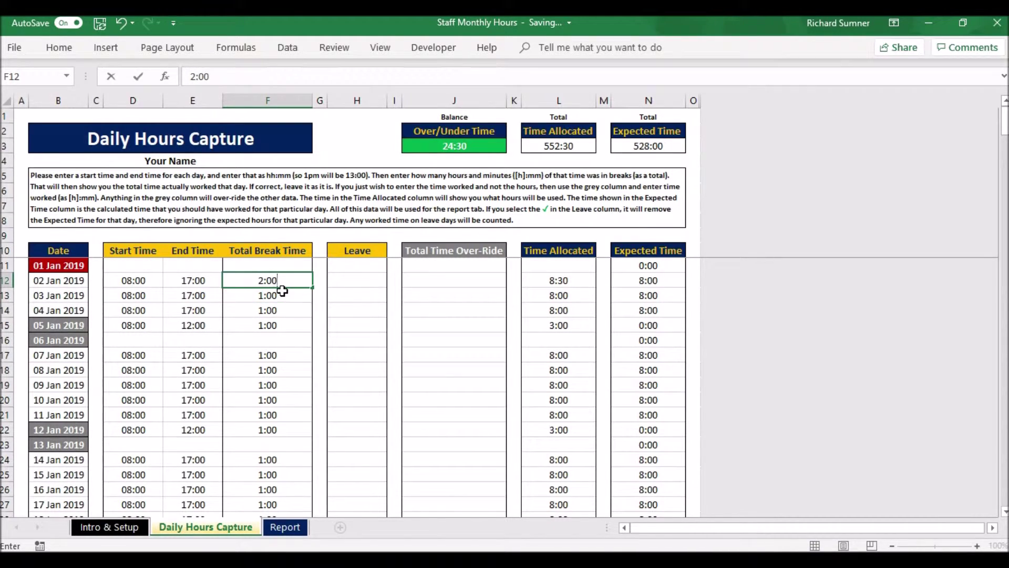
key("Return")
key("Up")
Step: Enter a total break time of 1:00 for 02 Jan 2019 and try overwriting it with 24:00
type("1:")
type("00")
key("Return")
key("Up")
type("24:00")
key("Return")
key("Up")
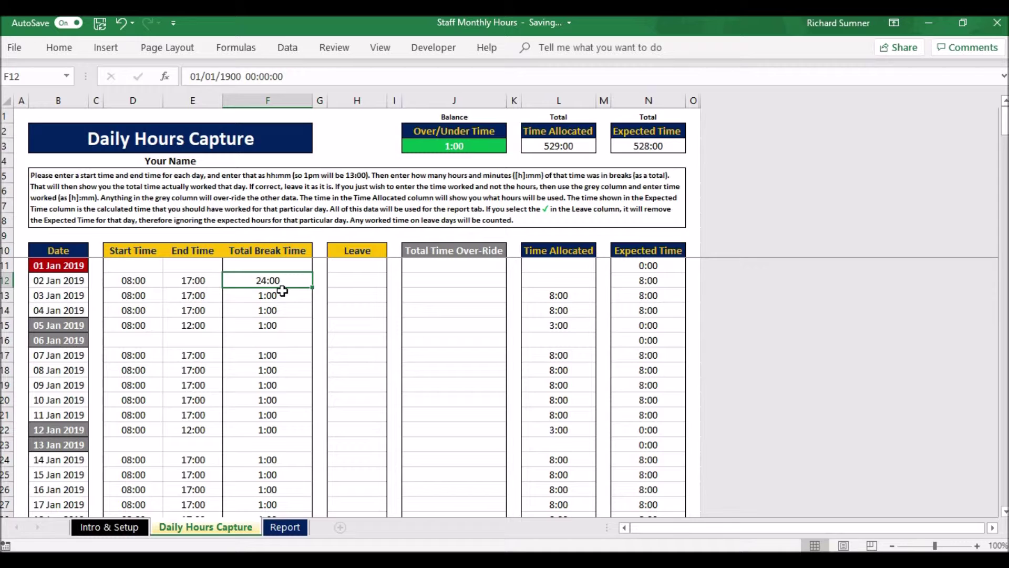
Step: Set the total break time for 02 Jan 2019 to 1:00
type("1")
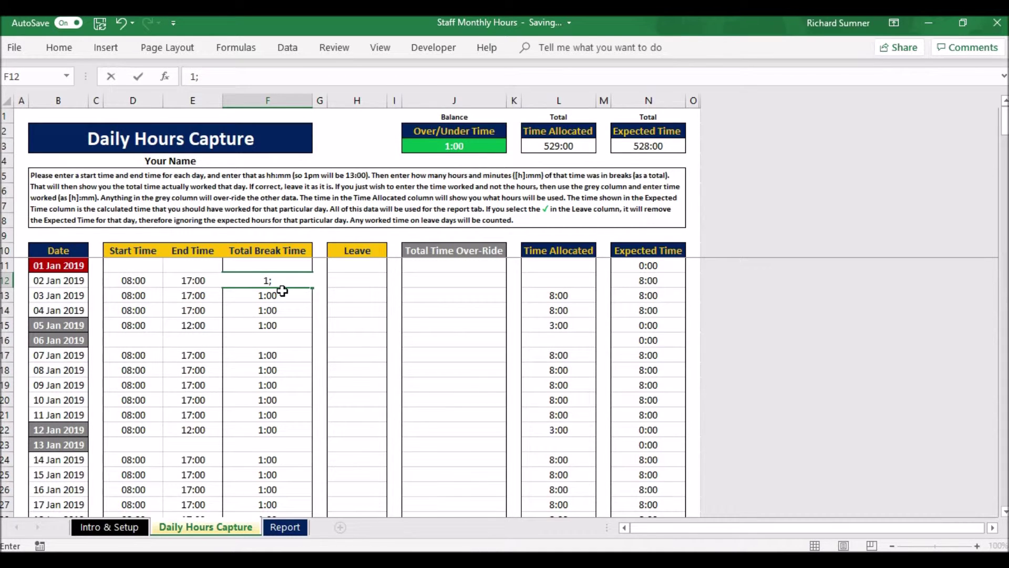
type(":00")
key("Return")
key("Up")
Step: Examine the start, break, over-ride and allocated times in the 02 Jan 2019 row and the days just below it
key("Left")
key("Left")
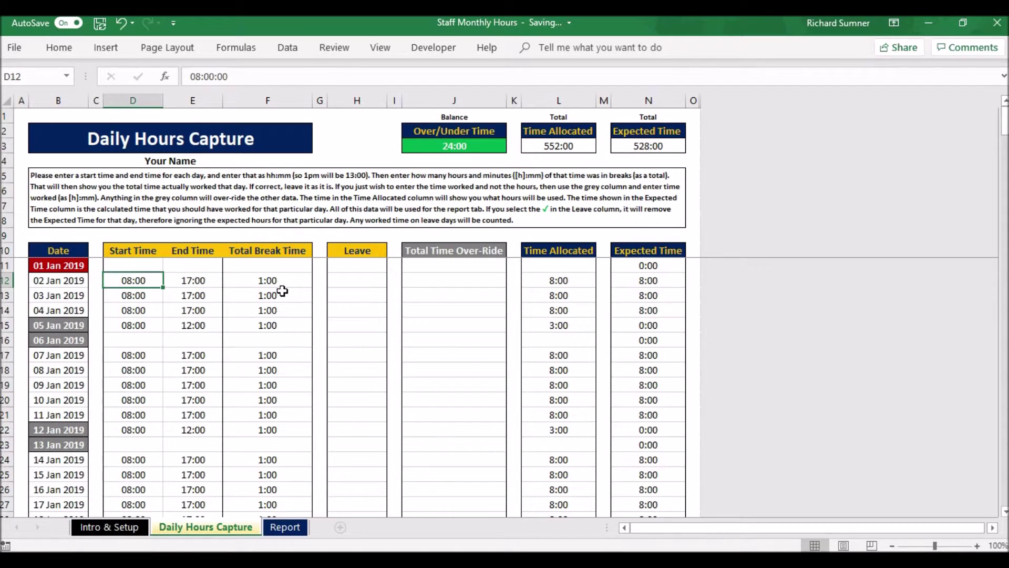
key("Right")
key("Right")
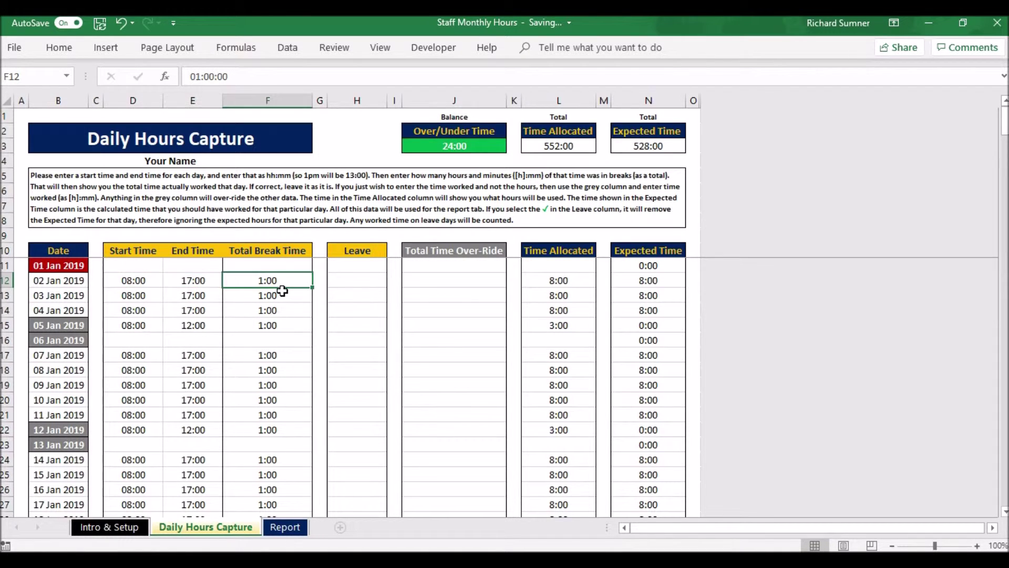
key("Right")
key("Right")
key("Right")
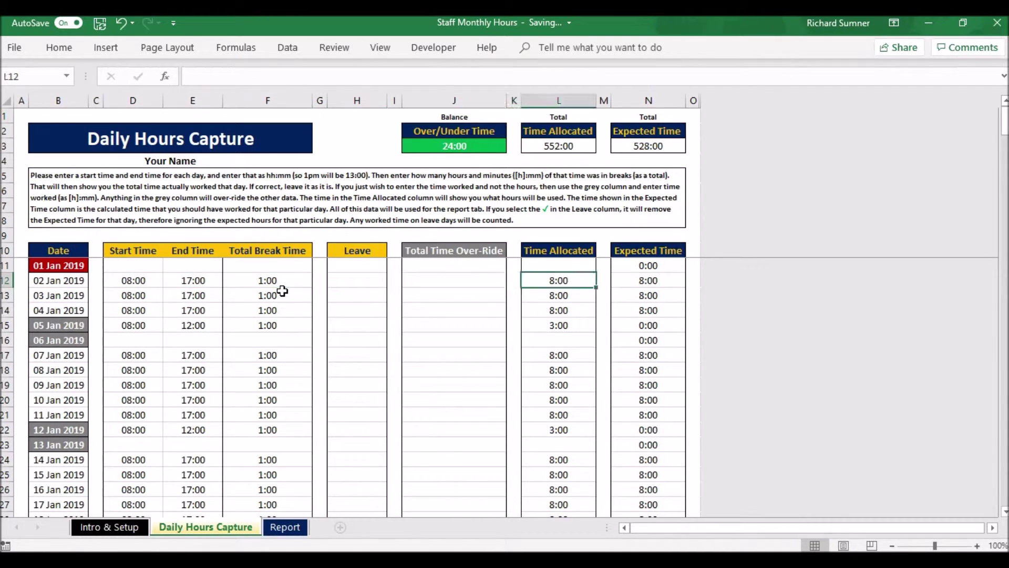
key("Left")
key("Left")
key("Left")
key("Left")
key("Left")
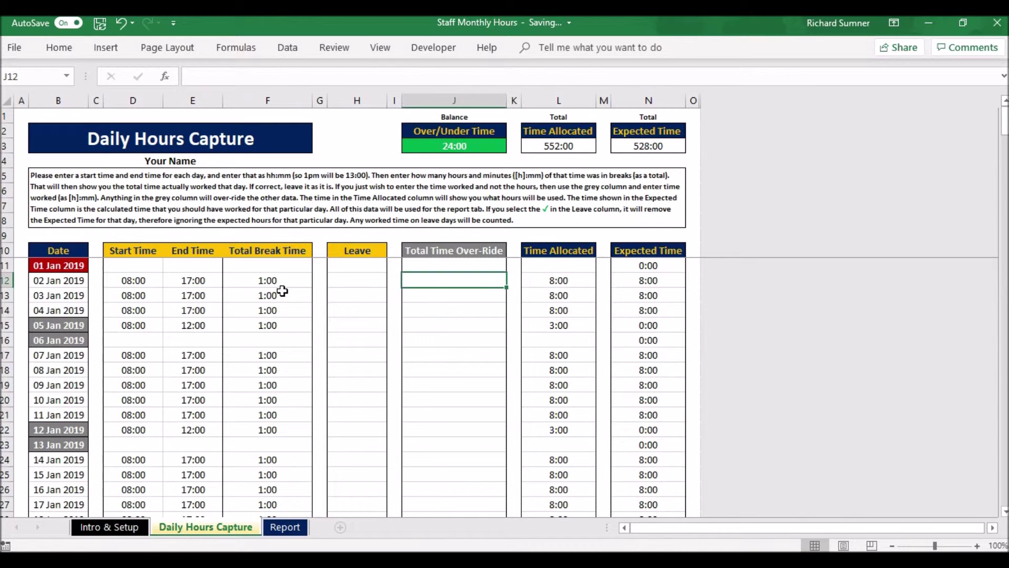
key("Right")
key("Right")
key("Down")
key("Down")
key("Down")
key("Down")
key("Up")
key("Up")
key("Up")
key("Up")
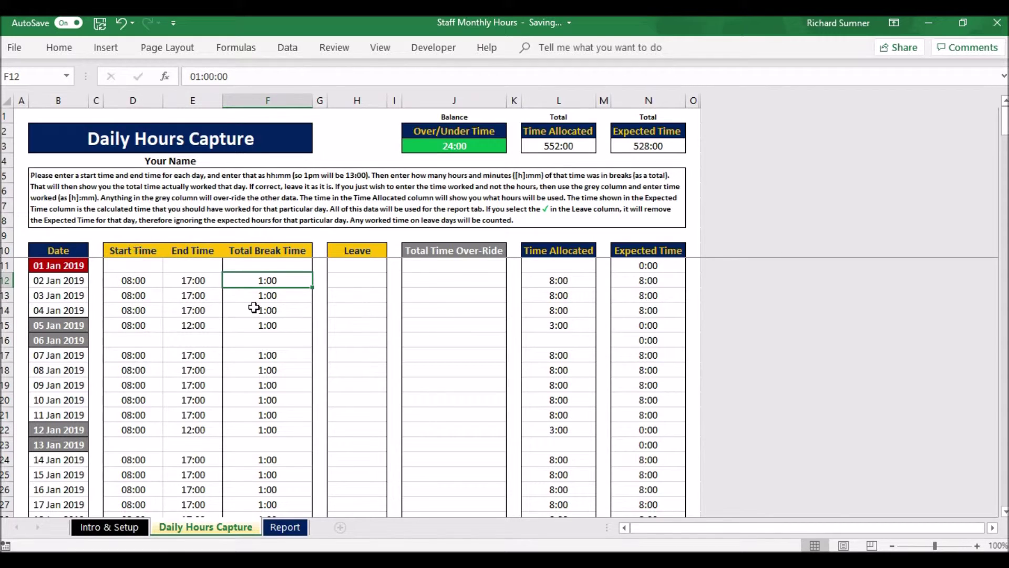
Step: Enter a total time over-ride of 8:00 for 02 Jan 2019 and replace it with 7:00
left_click(430, 277)
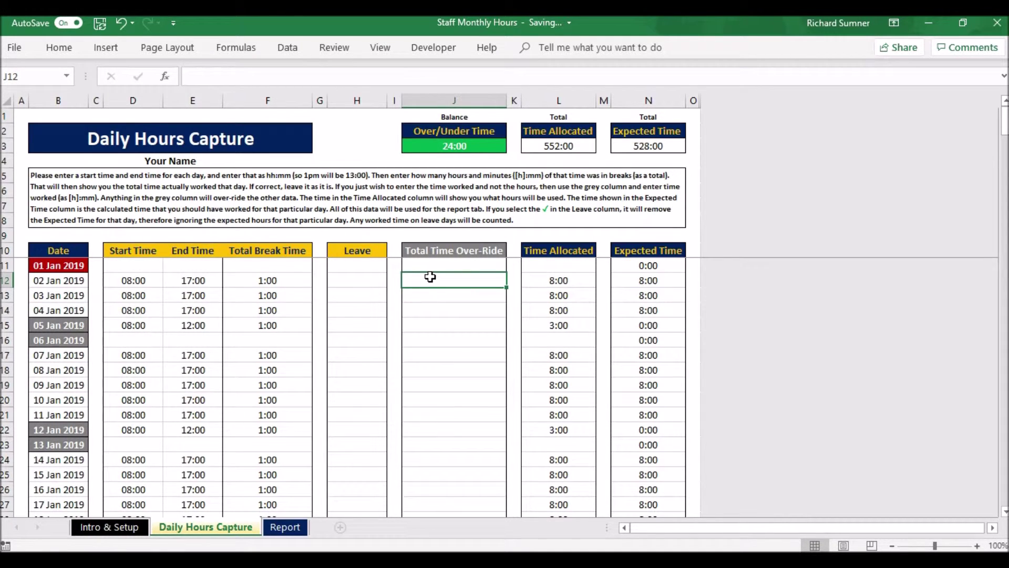
type("8:00")
key("ctrl+Return")
type("7:00")
key("Return")
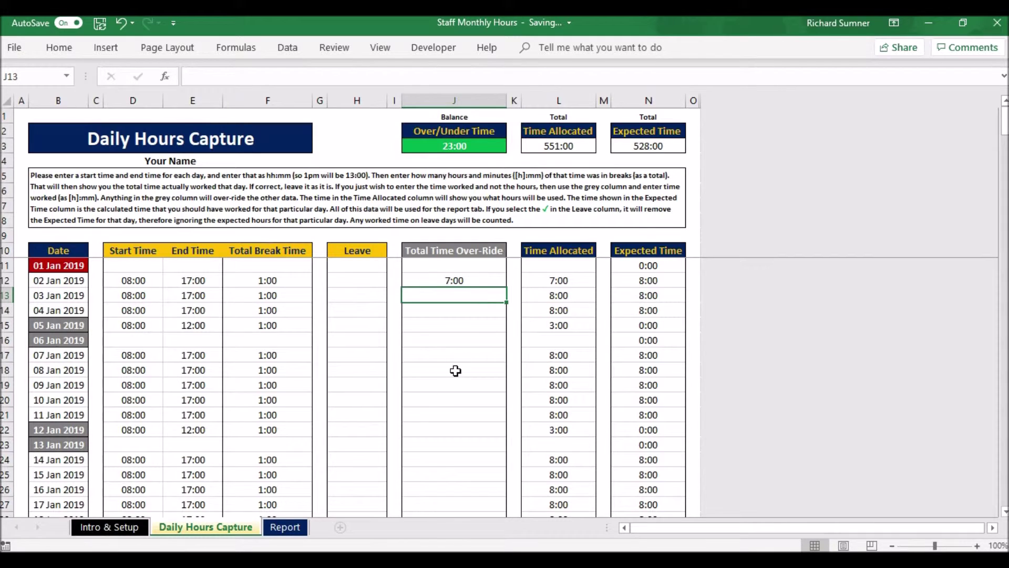
Step: Clear the total time over-ride for 02 Jan 2019
left_click(460, 279)
key("BackSpace")
key("Return")
left_click(468, 281)
Step: Mark 02 Jan 2019 as leave with the ✓ option and clear the mark again
left_click(374, 284)
left_click(393, 280)
left_click(376, 301)
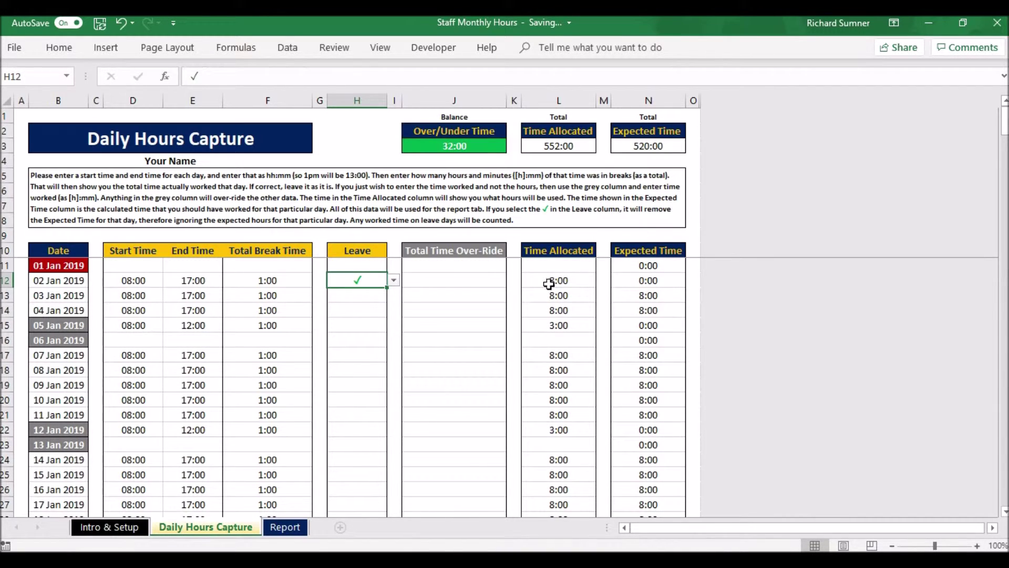
key("Delete")
key("Return")
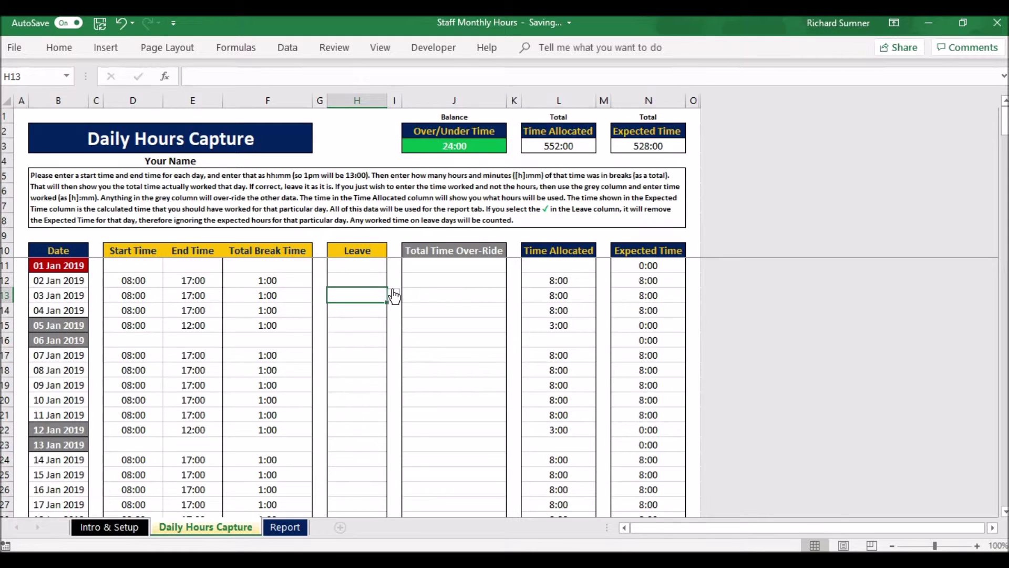
Step: Examine the leave mark, break time and total time over-ride cells for 04 Apr 2019
scroll(394, 296, "down", 20)
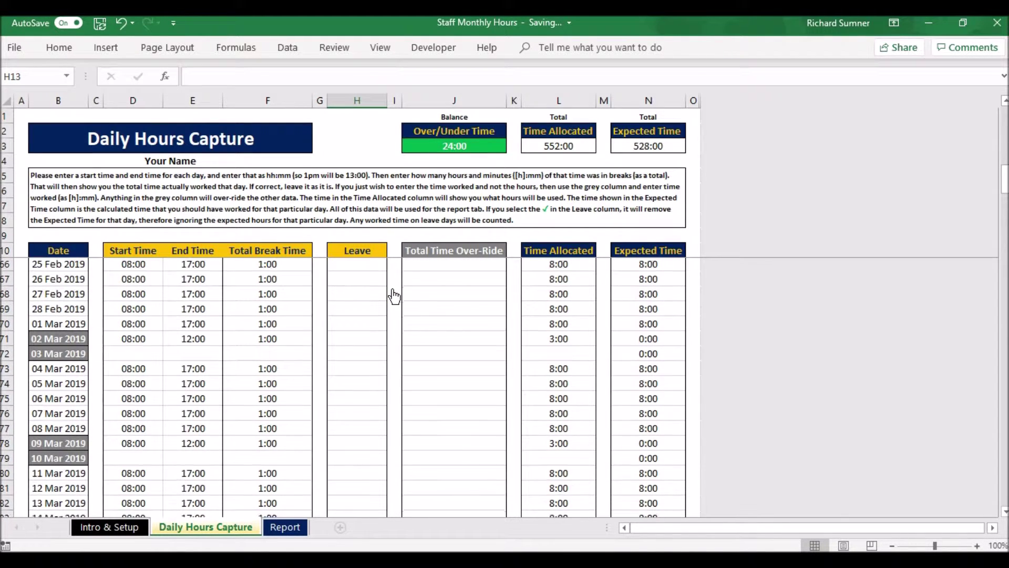
scroll(394, 296, "up", 1)
left_click(360, 434)
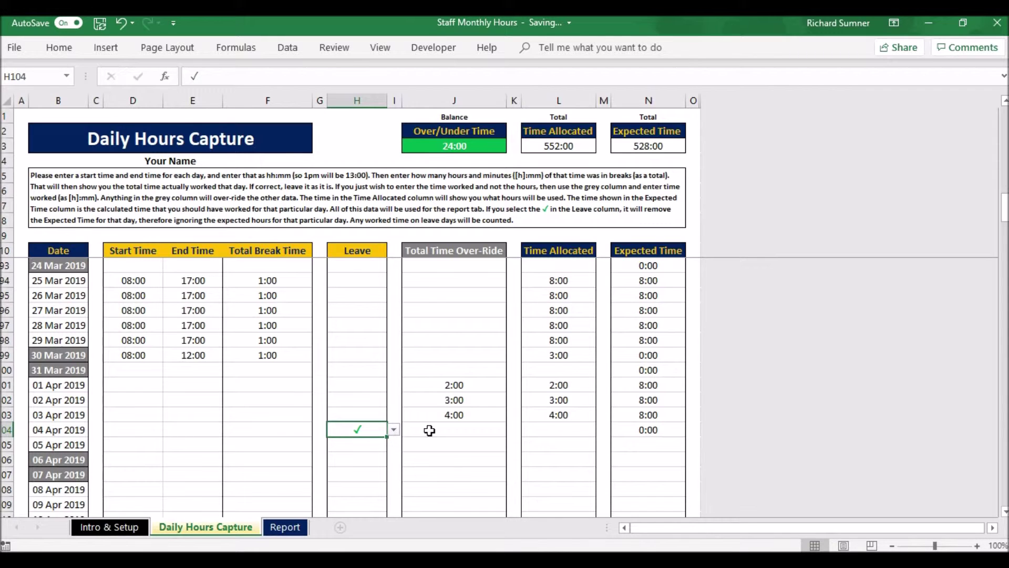
left_click(290, 429)
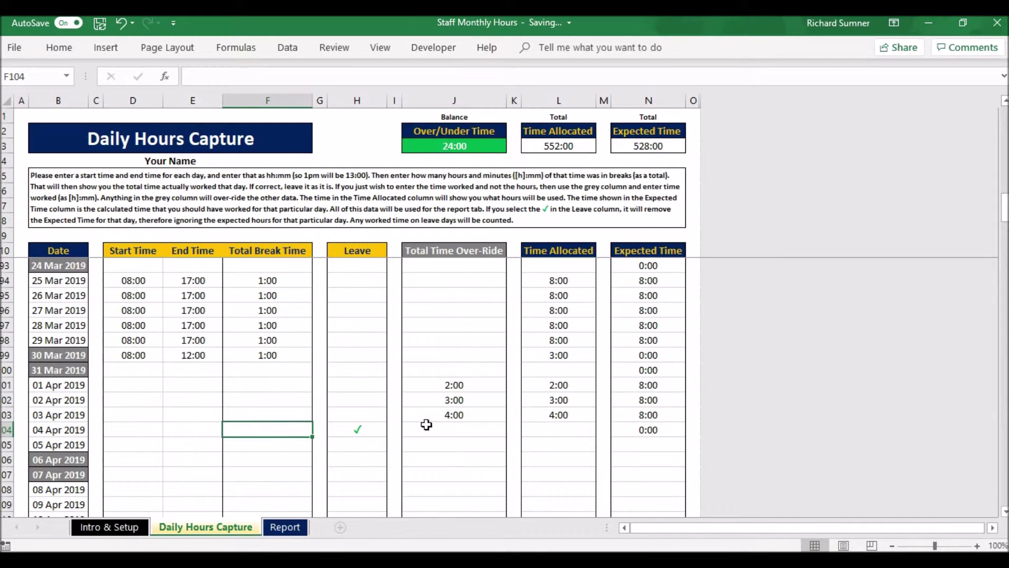
left_click(447, 425)
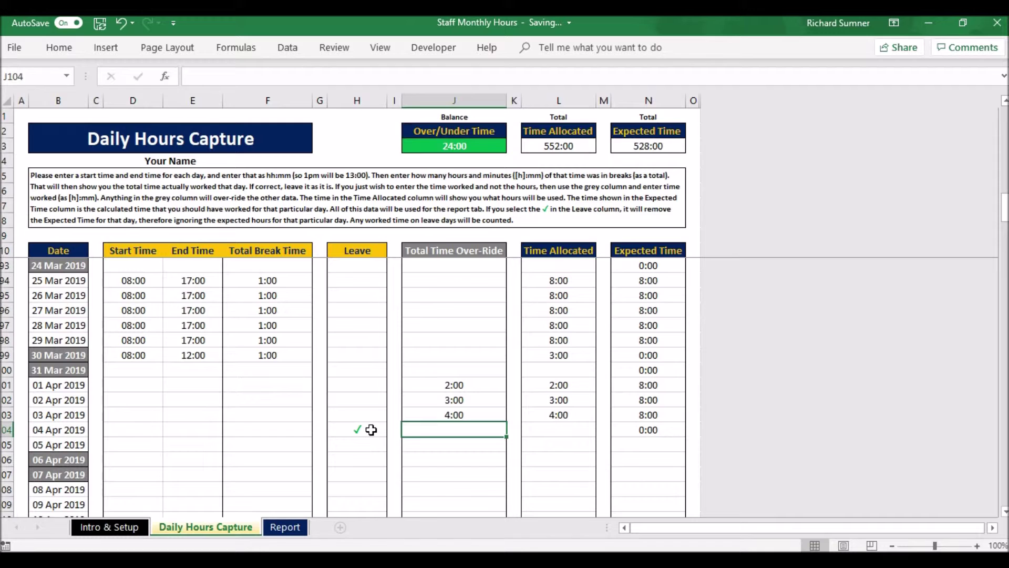
left_click(372, 434)
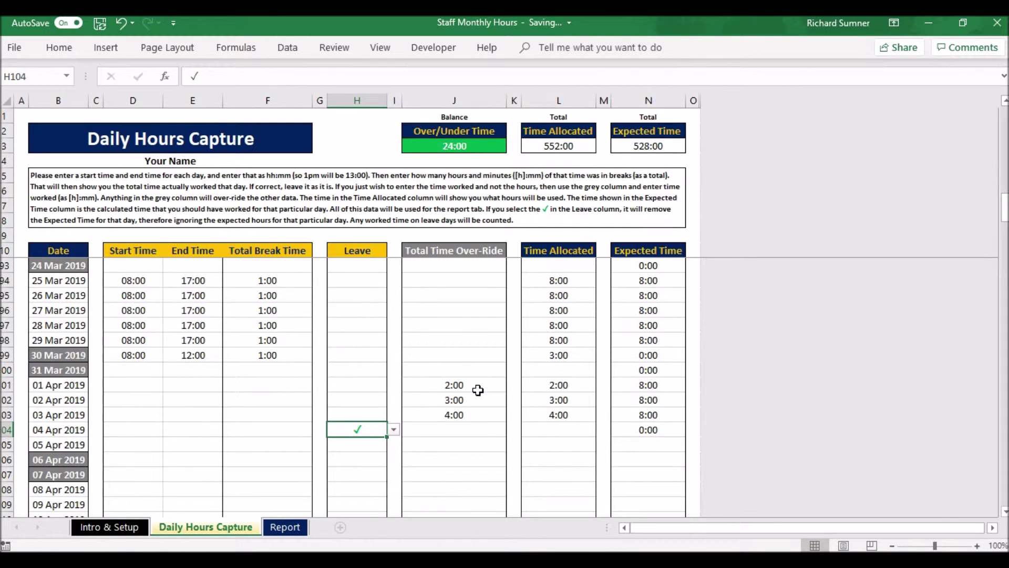
Step: Compare the Time Allocated and Expected Time columns from January to early April 2019 with the totals above them
scroll(478, 390, "up", 20)
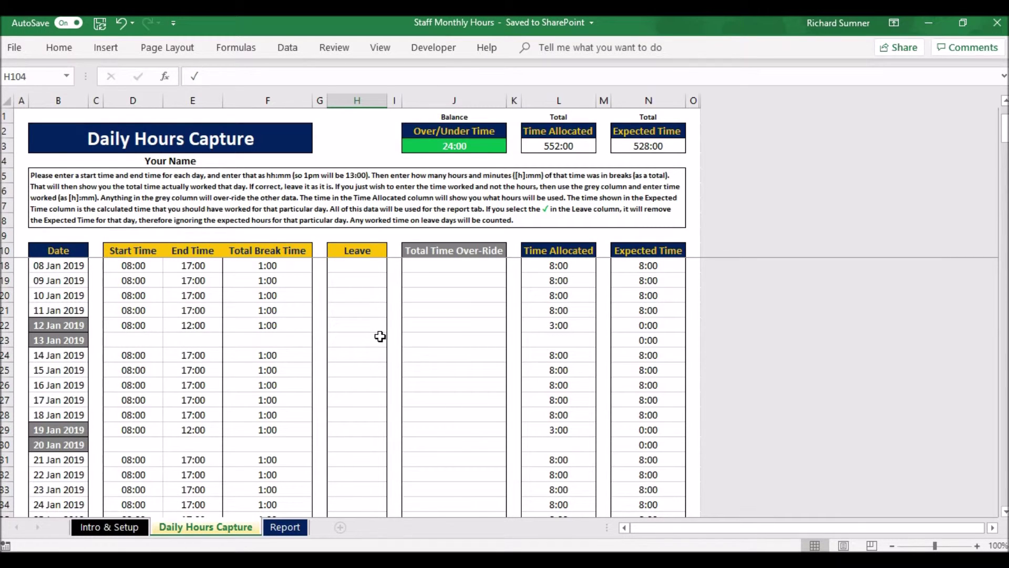
scroll(419, 359, "down", 2)
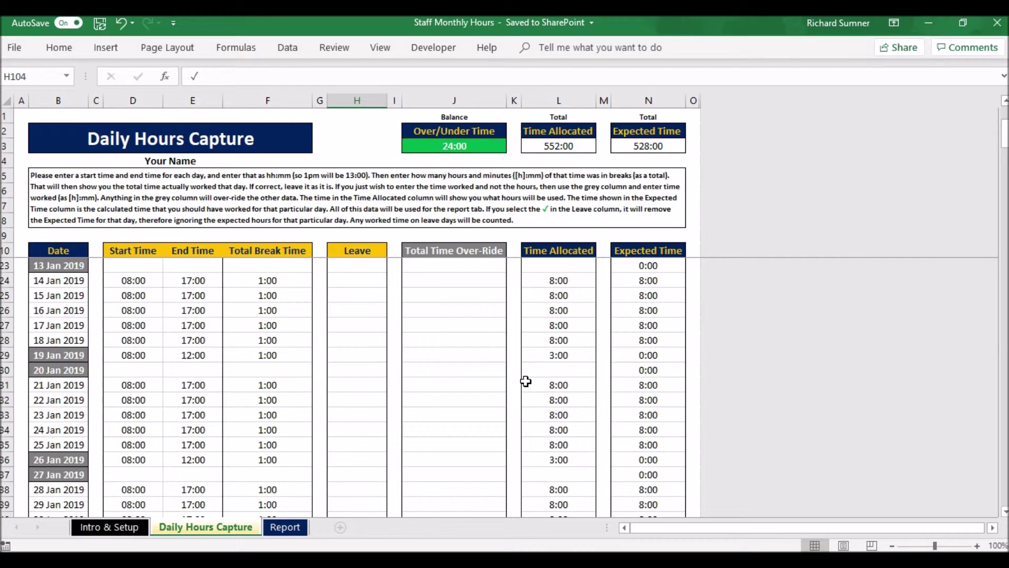
scroll(525, 315, "up", 4)
left_click(648, 116)
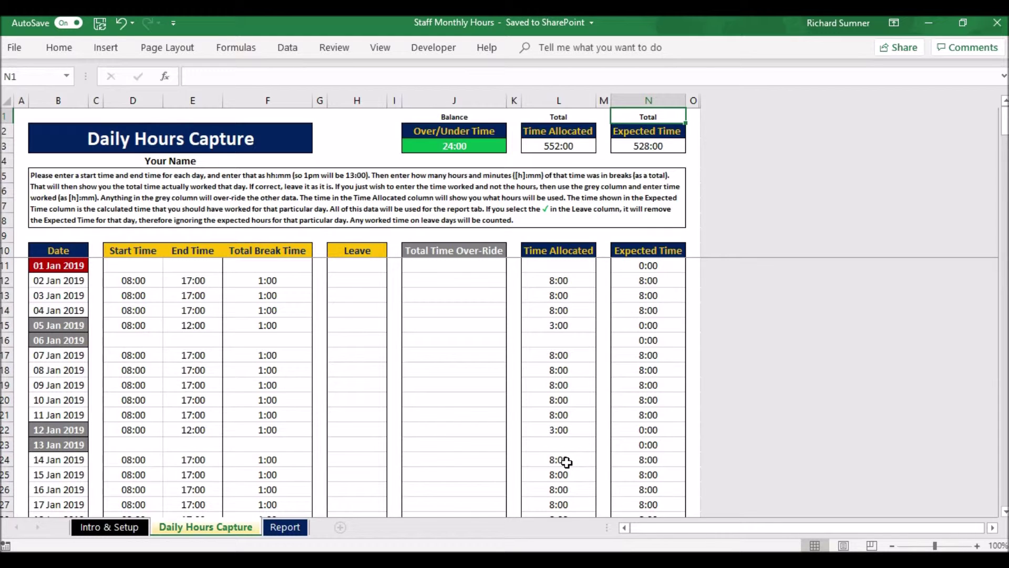
left_click(655, 309)
scroll(655, 310, "down", 20)
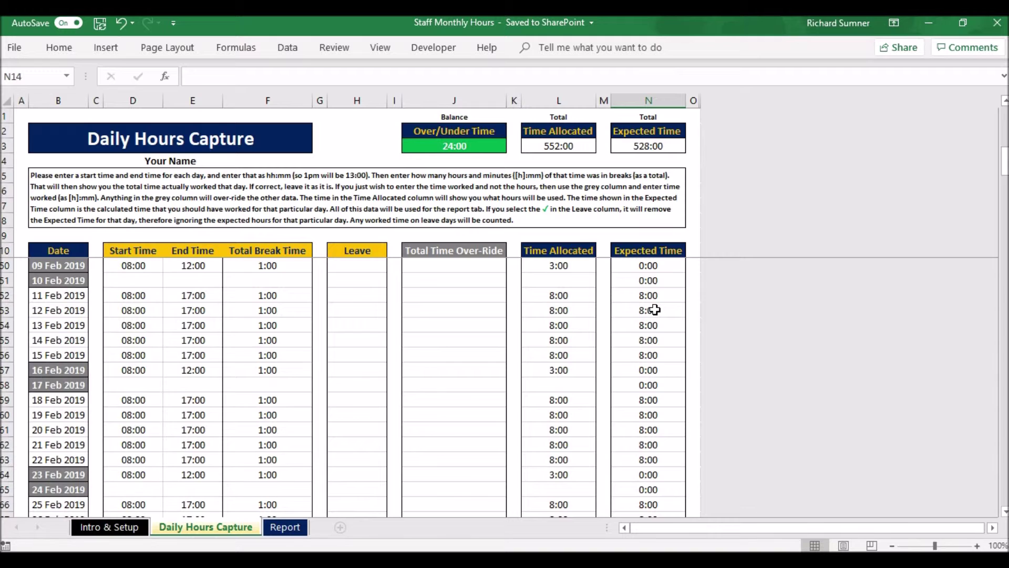
scroll(654, 310, "down", 5)
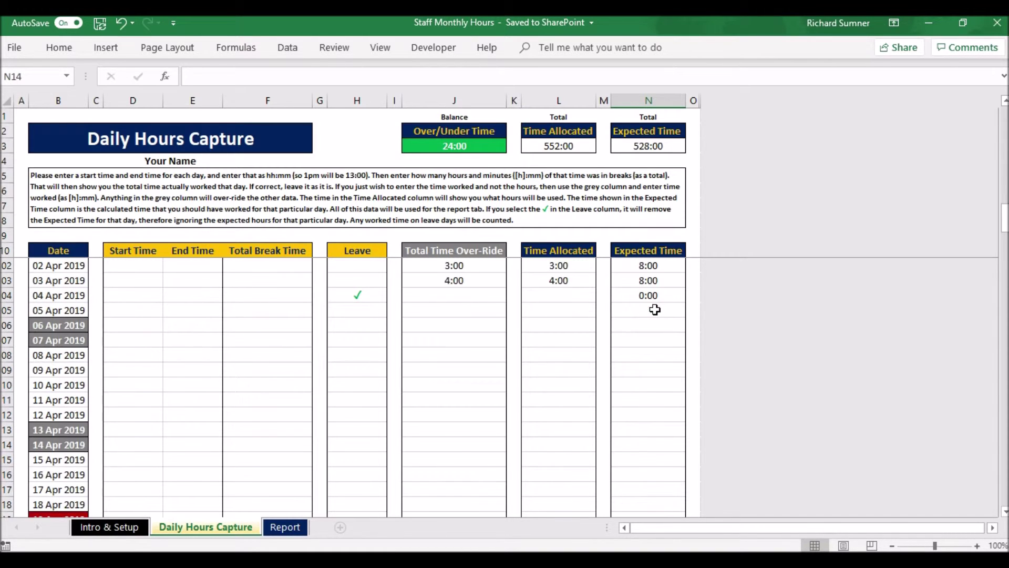
scroll(655, 309, "up", 2)
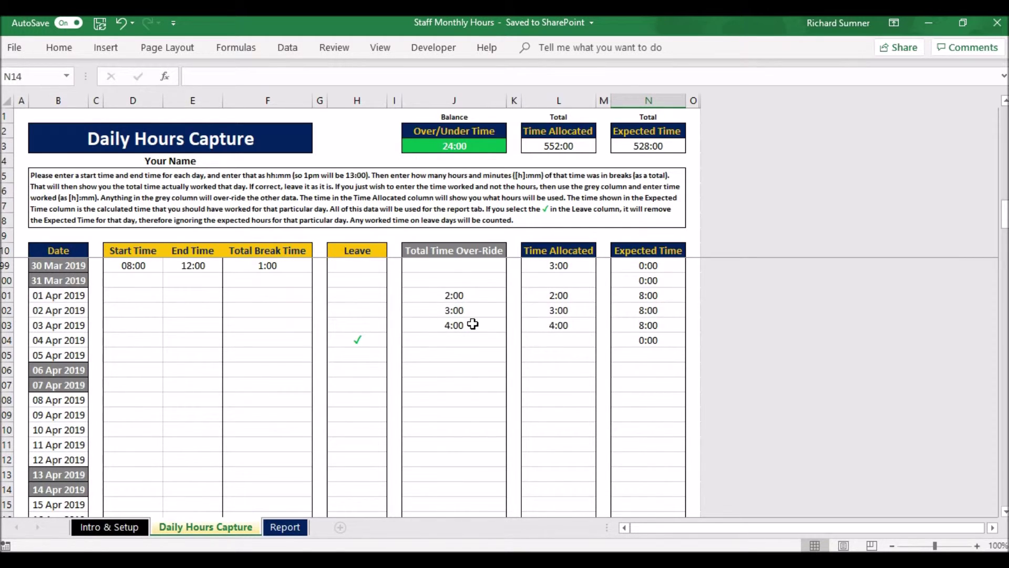
Step: Examine the Expected Time and Time Allocated cells for the April 2019 days from 03 Apr to 11 Apr
left_click(648, 340)
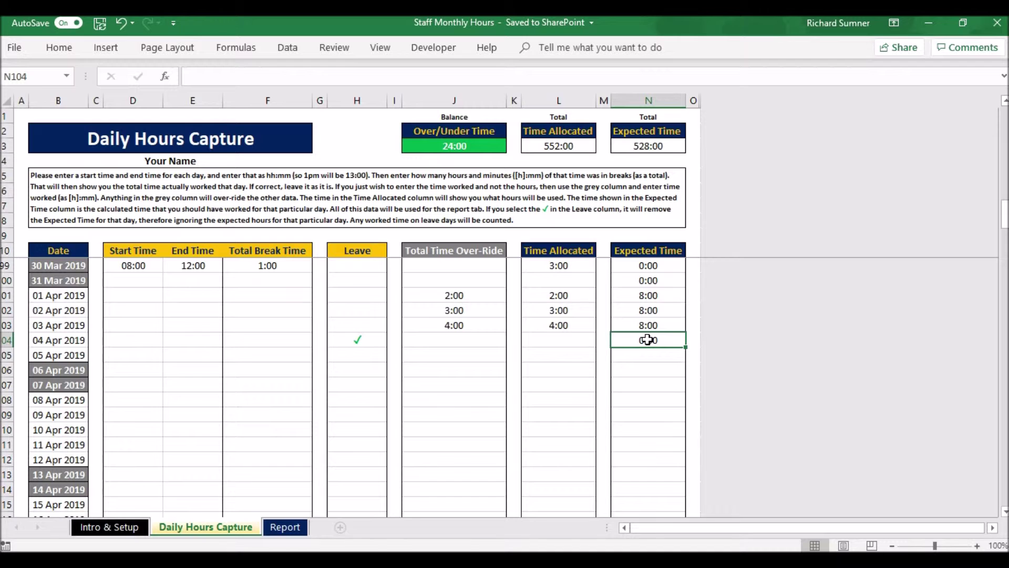
key("Down")
key("Down")
key("Down")
key("Down")
key("Up")
key("Up")
key("Up")
key("Up")
key("Up")
key("Down")
key("Left")
key("Left")
key("Down")
key("Down")
key("Down")
key("Down")
key("Down")
key("Down")
key("Down")
key("Down")
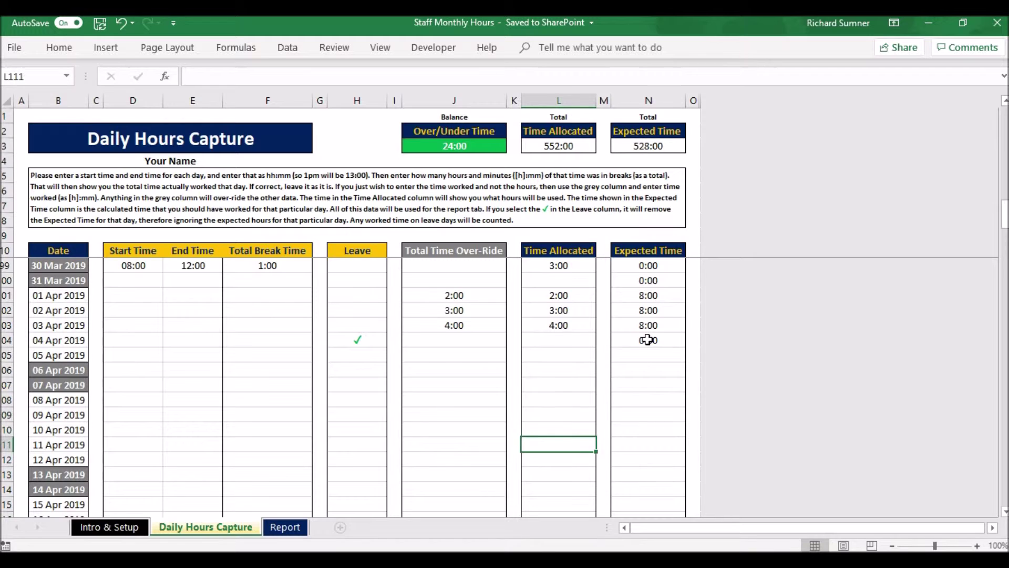
Step: Review the Total Time Over-Ride and Leave columns around 04 Apr 2019
key("Left")
key("Up")
key("Up")
key("Left")
key("Up")
key("Up")
key("Up")
key("Up")
key("Up")
key("Down")
key("Down")
key("Down")
Step: Review the Expected Time column upward from early April to 24 Mar 2019
key("Right")
key("Right")
key("Right")
key("Right")
key("Up")
key("Up")
key("Up")
key("Up")
key("Up")
key("Up")
key("Up")
key("Up")
key("Up")
key("Up")
key("Up")
key("Up")
key("Up")
key("Up")
key("Up")
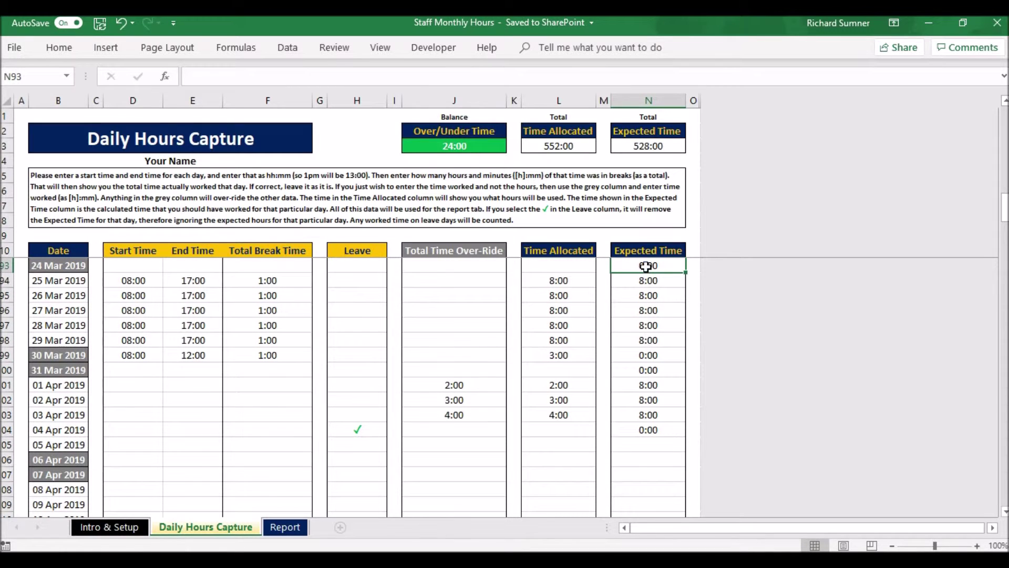
Step: Examine the first Expected Time entry and the total and balance figures above the daily hours table
left_click(649, 248)
key("Down")
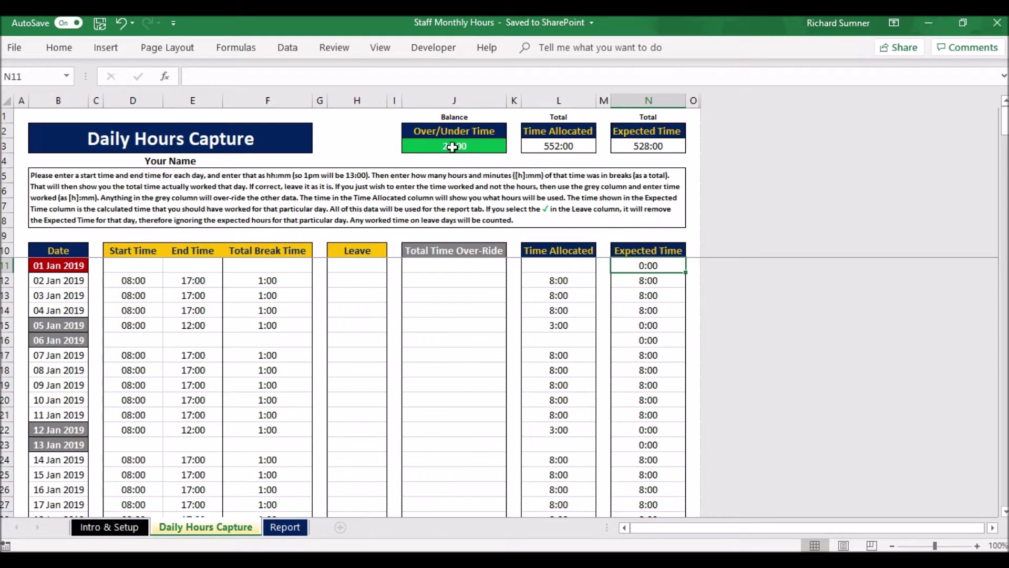
left_click(637, 245)
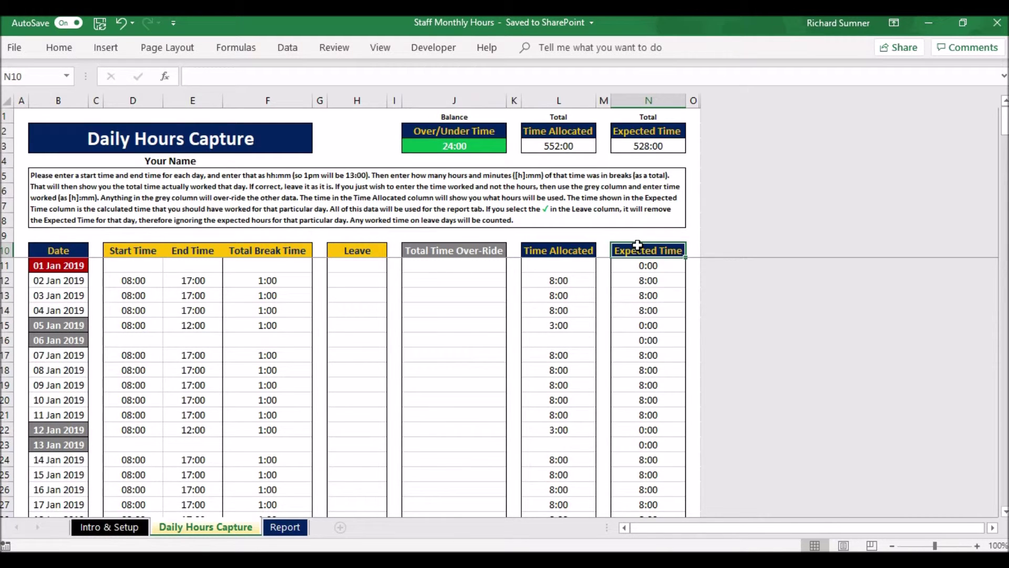
key("Up")
key("Up")
key("Up")
key("Up")
key("Up")
key("Up")
key("Up")
key("Up")
key("Up")
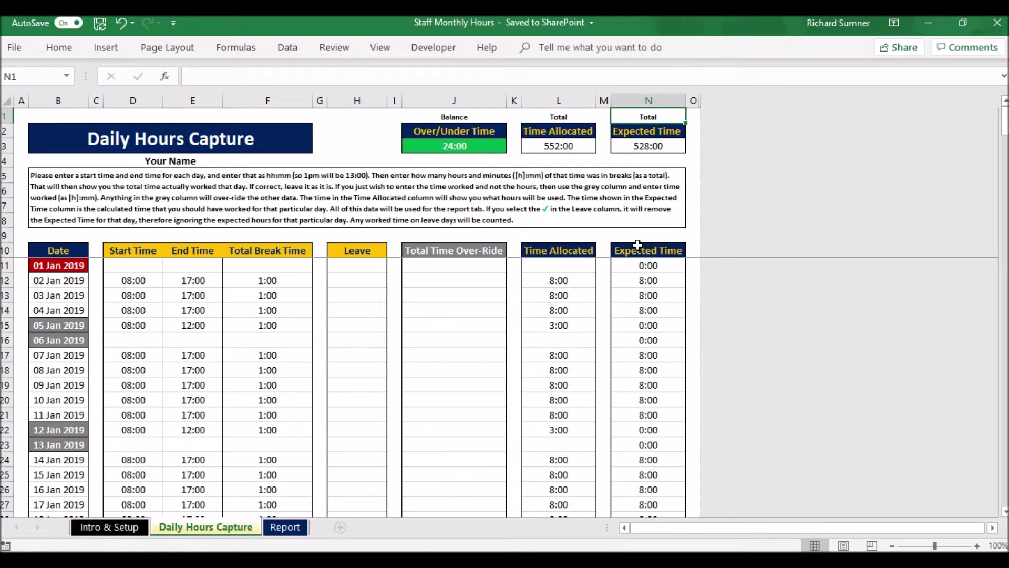
key("Left")
key("Left")
key("Left")
key("Left")
key("Left")
key("Left")
key("Left")
key("Left")
key("Left")
key("Left")
key("Left")
key("Left")
key("Left")
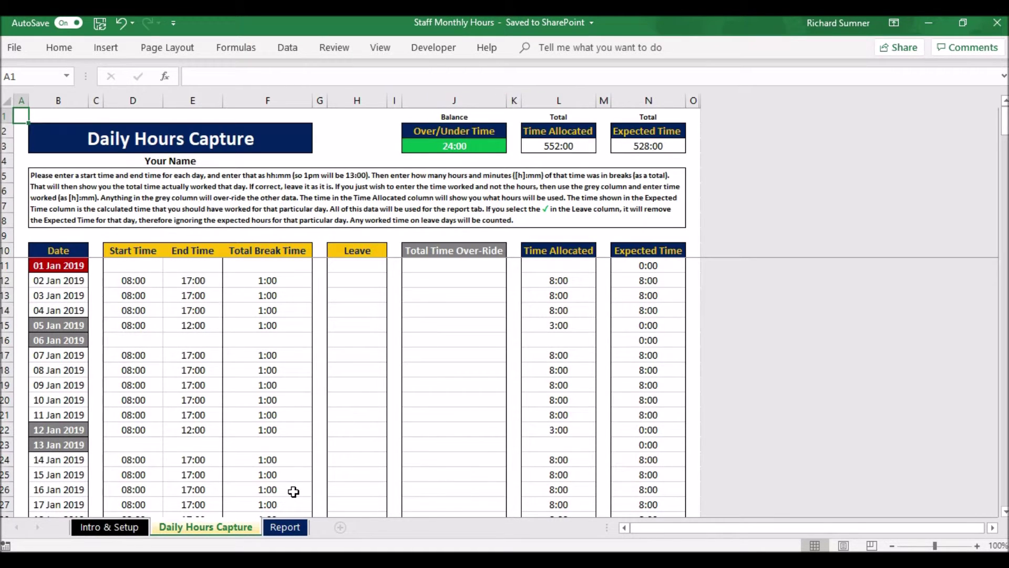
Step: Open the Report sheet and review its monthly, annual and day-type charts and the Report in Numbers section
left_click(289, 528)
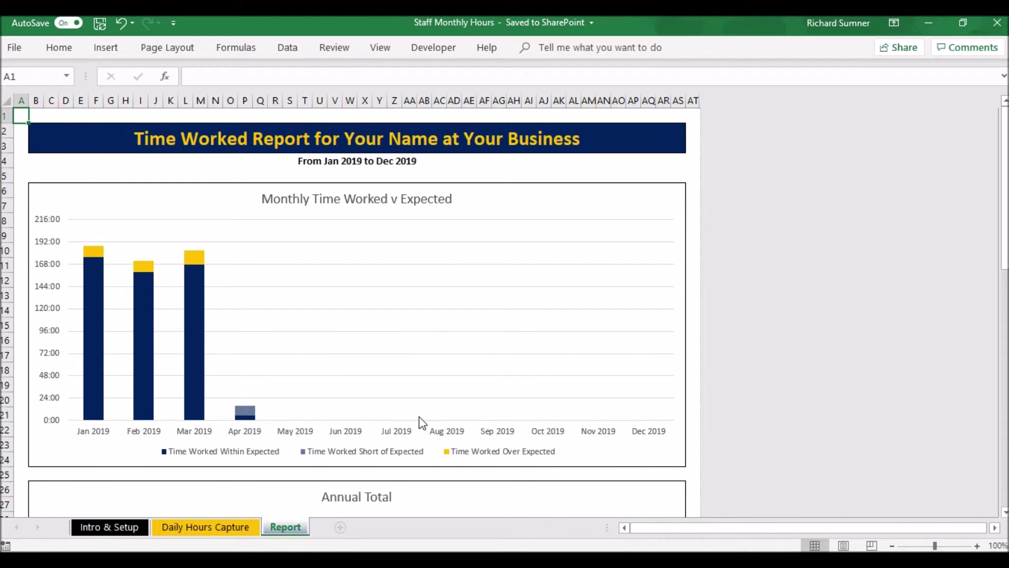
scroll(420, 416, "down", 3)
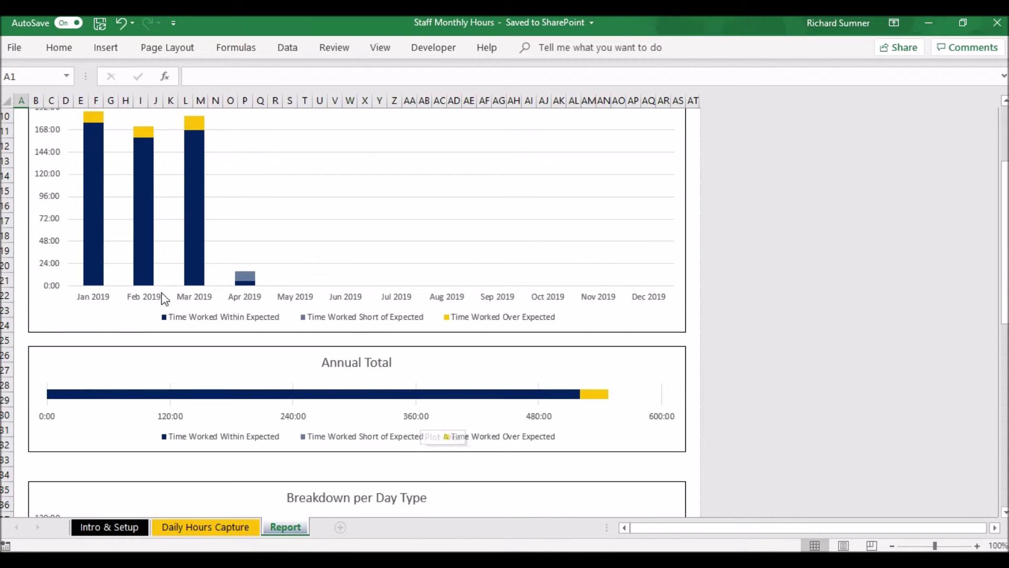
scroll(391, 298, "down", 1)
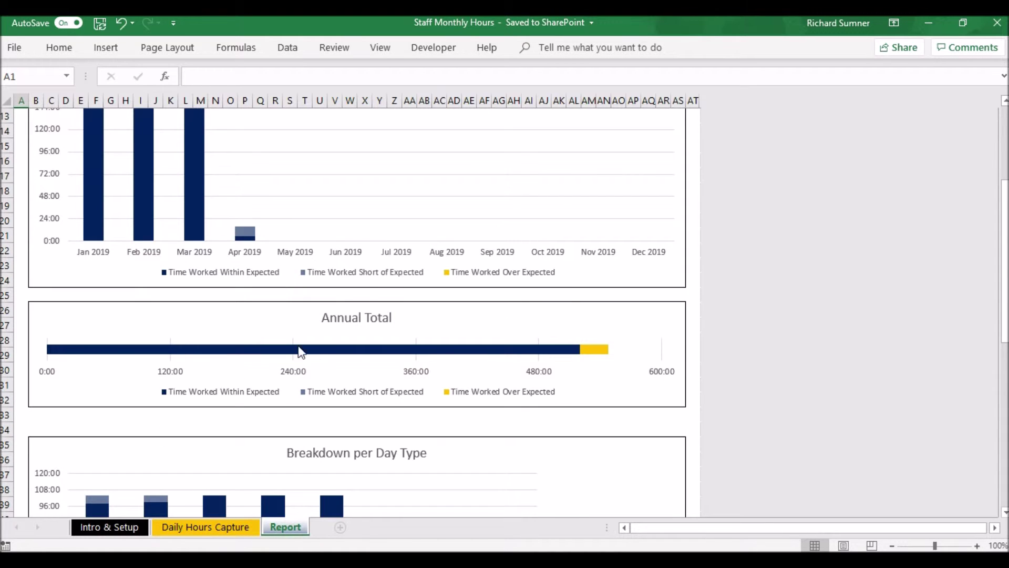
scroll(454, 348, "down", 1)
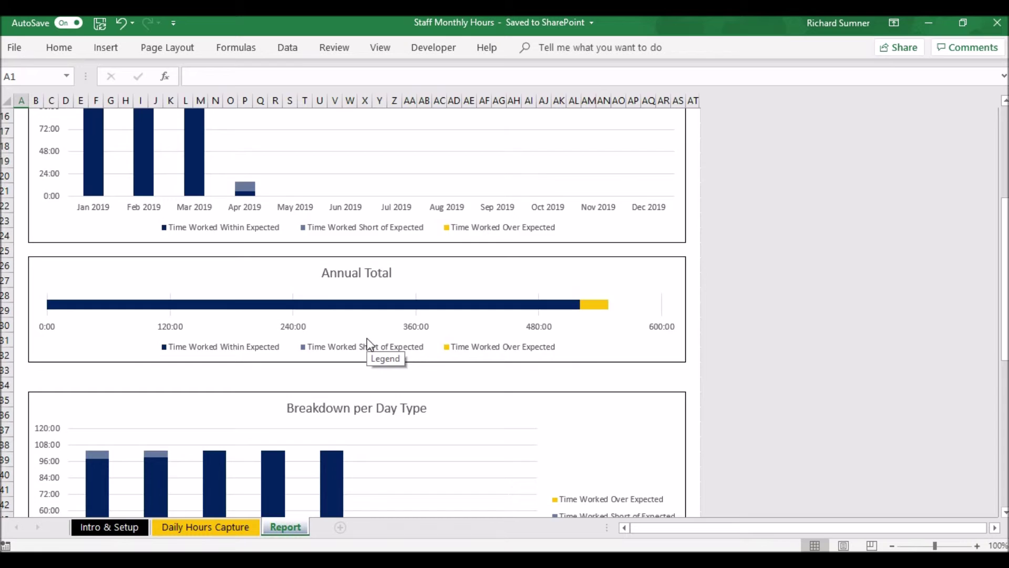
scroll(367, 342, "down", 4)
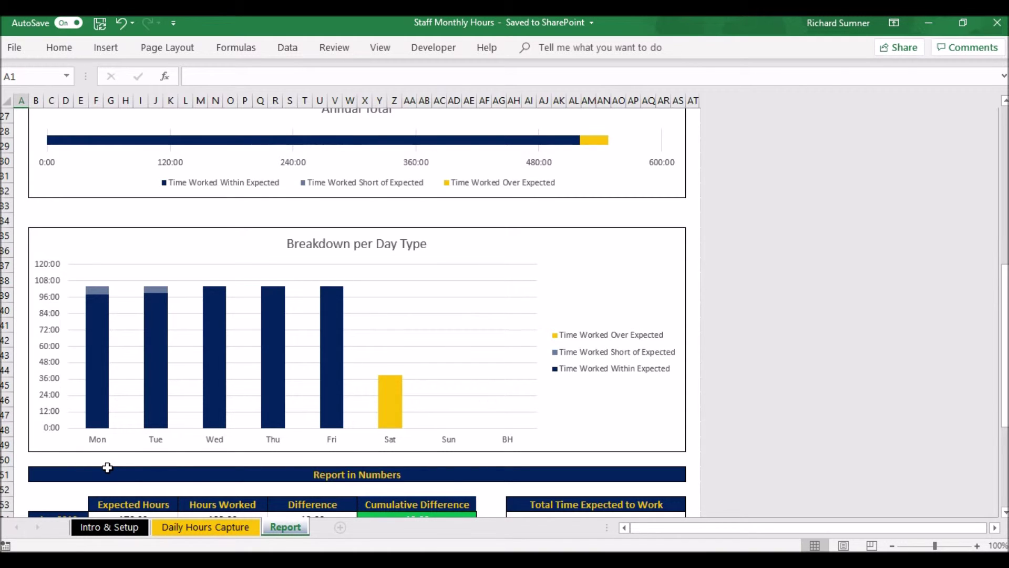
scroll(108, 468, "down", 5)
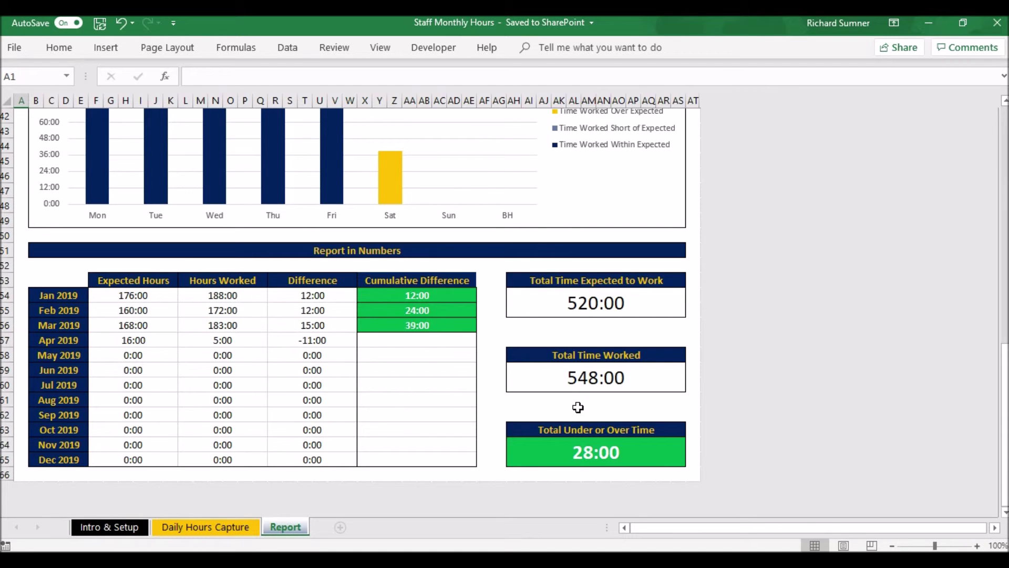
scroll(578, 407, "up", 14)
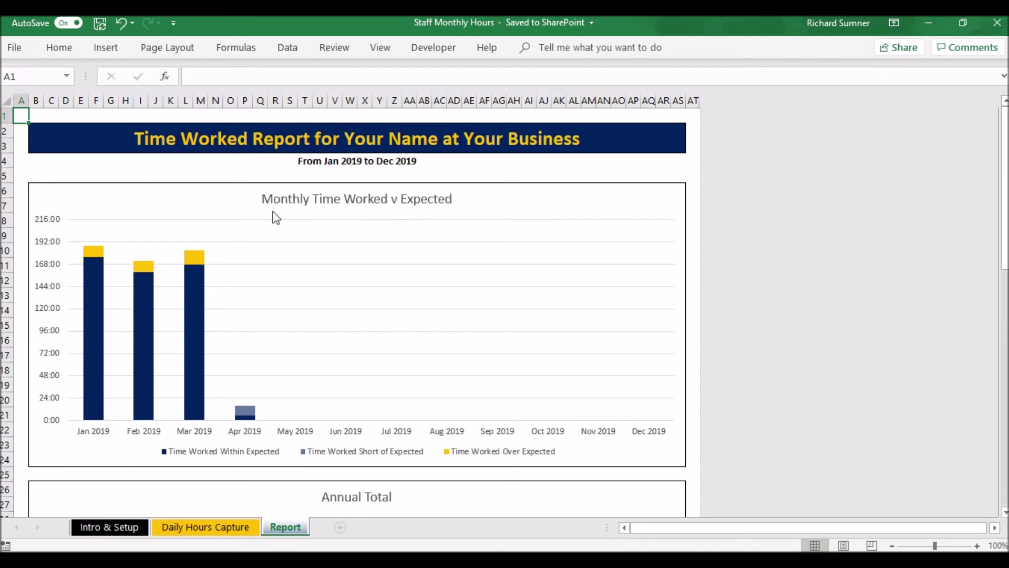
Step: Revisit the Daily Hours Capture sheet and open the Intro & Setup sheet
left_click(214, 526)
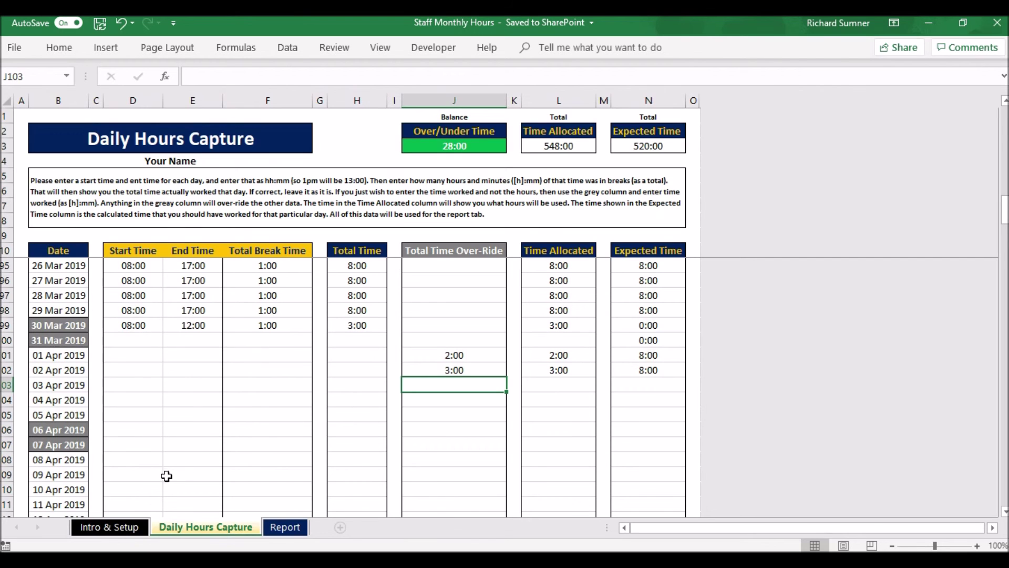
left_click(111, 527)
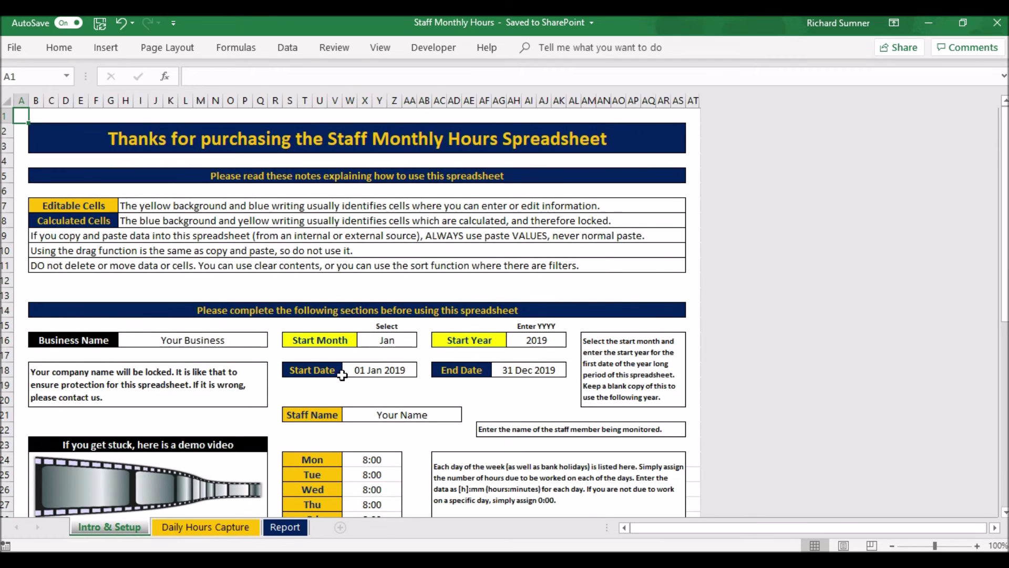